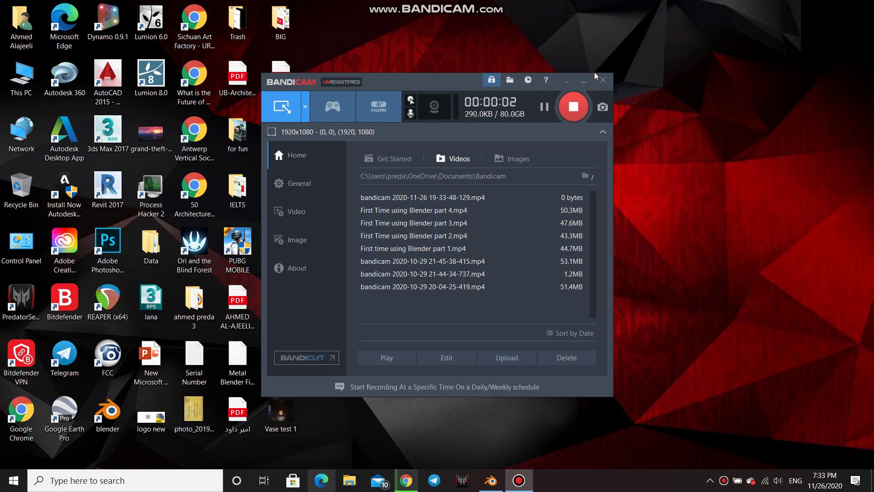
# Step: Minimize the Bandicam recorder and bring the Blender window back to the front
pyautogui.click(584, 81)
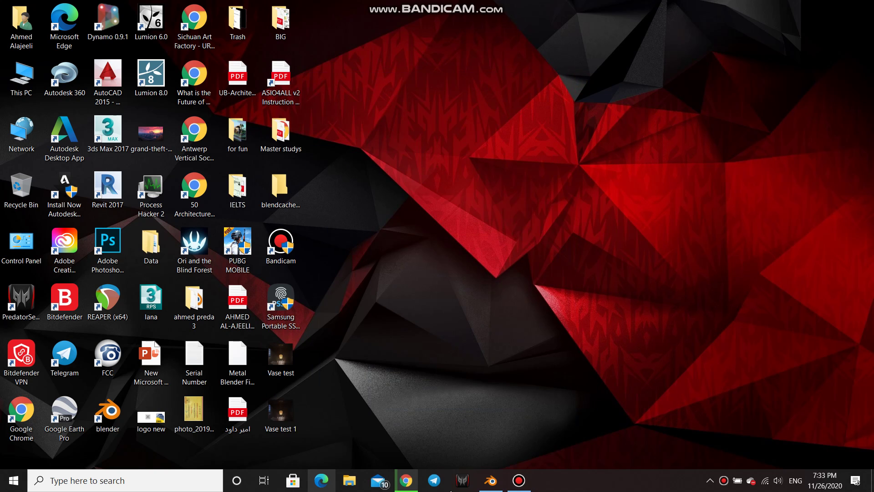
pyautogui.click(490, 481)
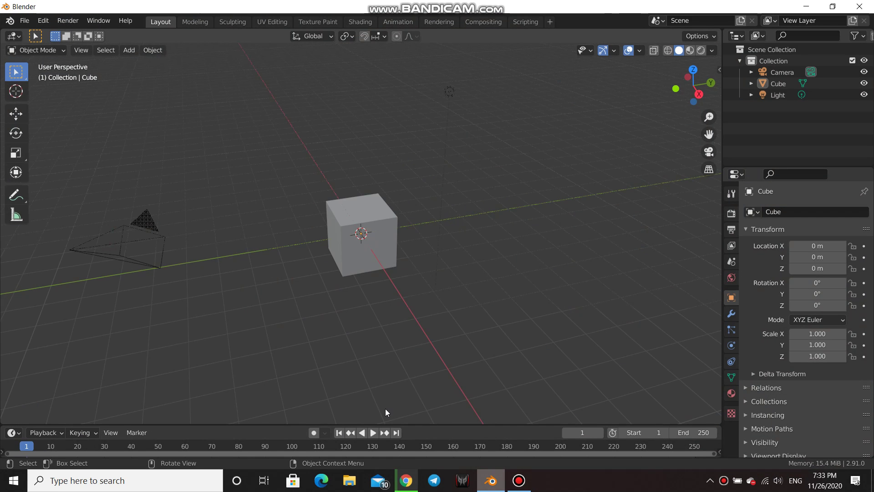
# Step: Open Edit > Preferences and view the System settings, with CUDA on the GeForce GTX 1060
pyautogui.moveTo(412, 200)
pyautogui.mouseDown(button='middle')
pyautogui.moveTo(433, 211)
pyautogui.moveTo(419, 212)
pyautogui.mouseUp(button='middle')
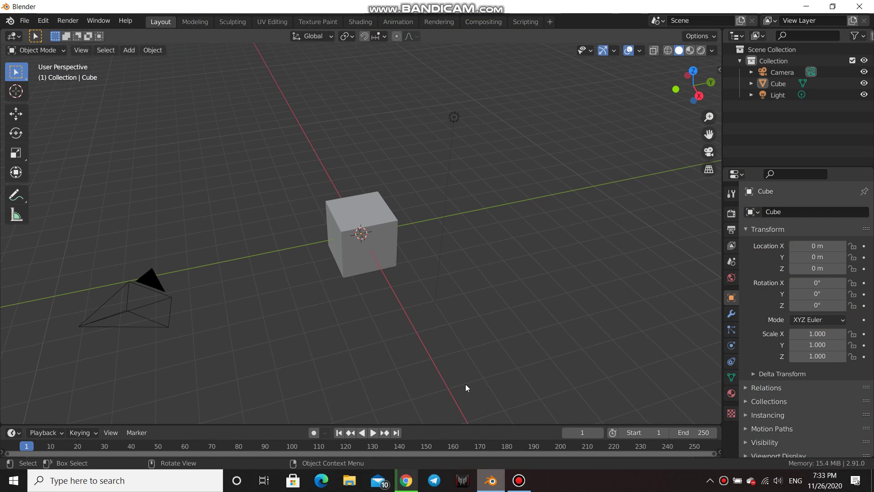
pyautogui.click(42, 22)
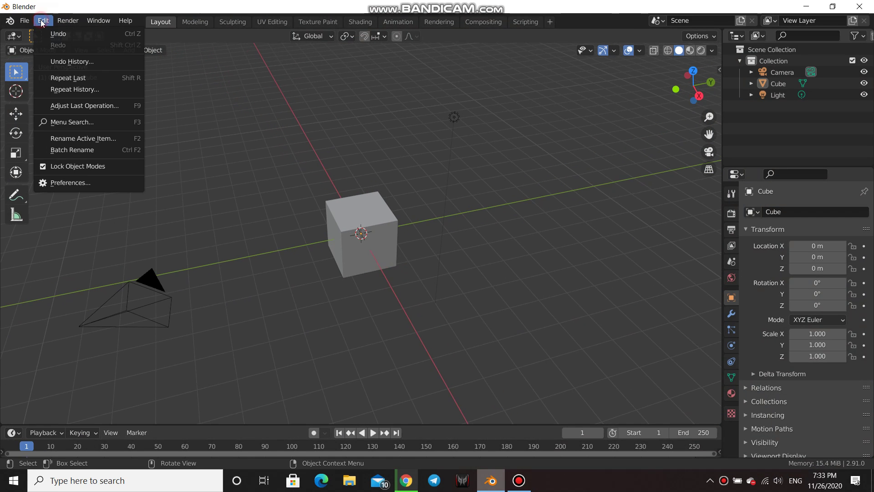
pyautogui.click(76, 183)
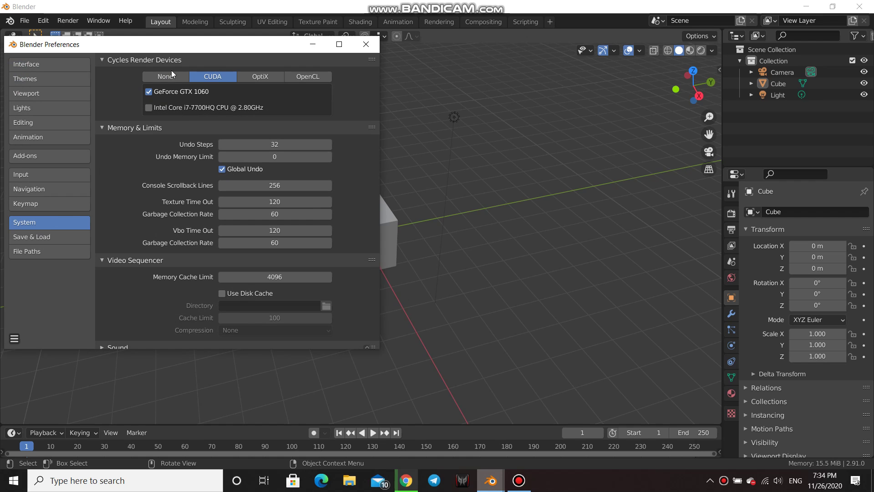
pyautogui.click(183, 82)
pyautogui.click(203, 79)
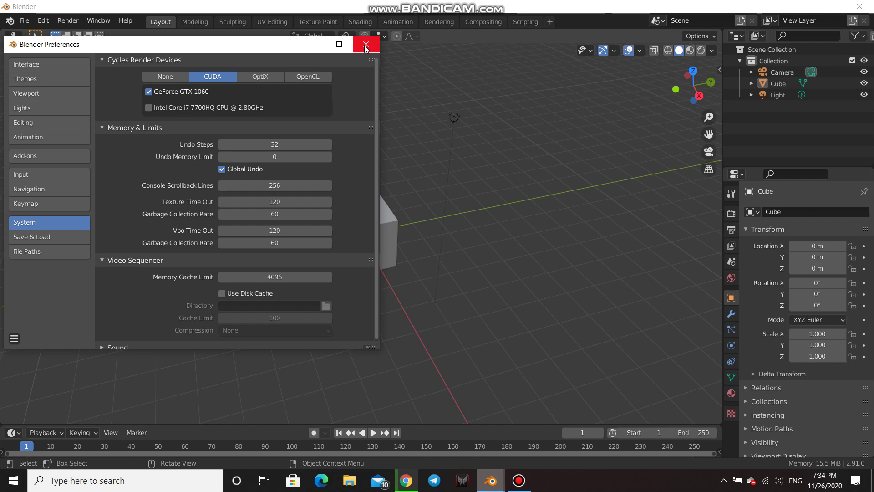
# Step: In Add-ons, search 'node' and enable Node Wrangler
pyautogui.click(31, 156)
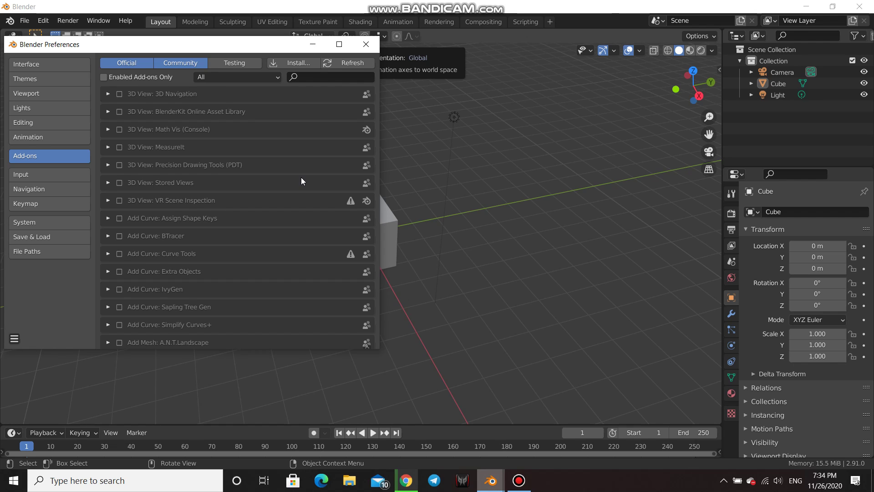
pyautogui.click(325, 78)
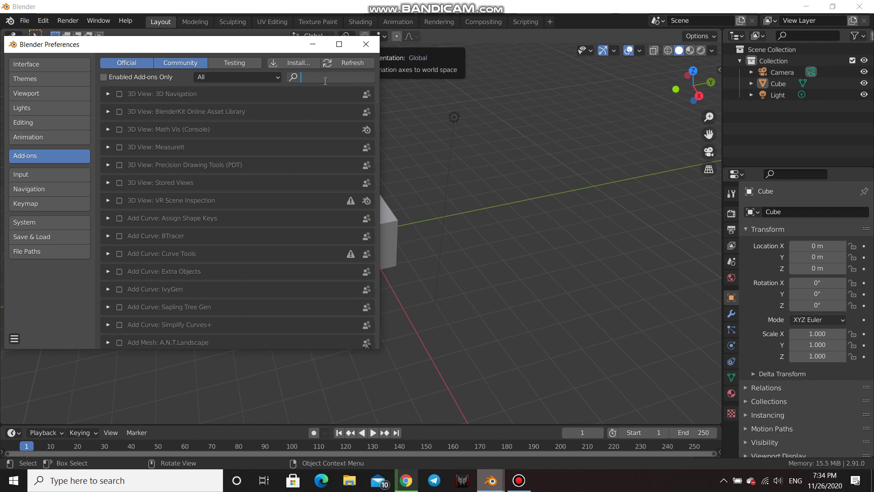
pyautogui.write('nod')
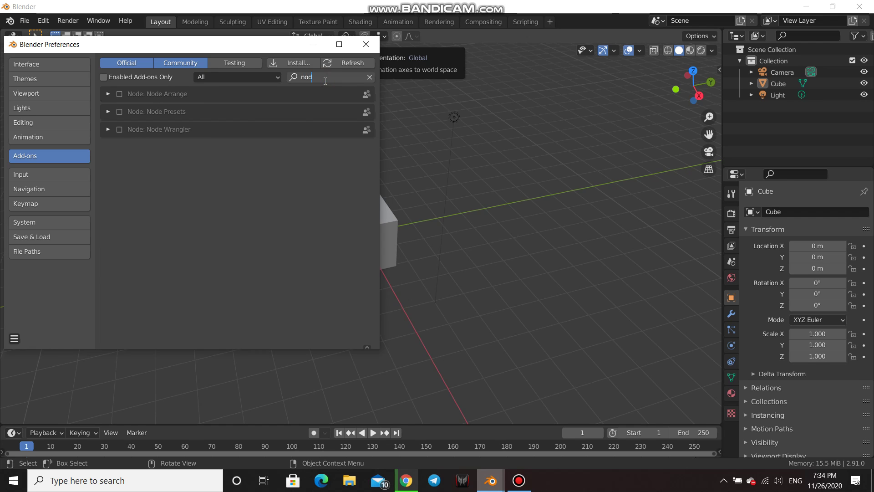
pyautogui.write('e')
pyautogui.click(188, 196)
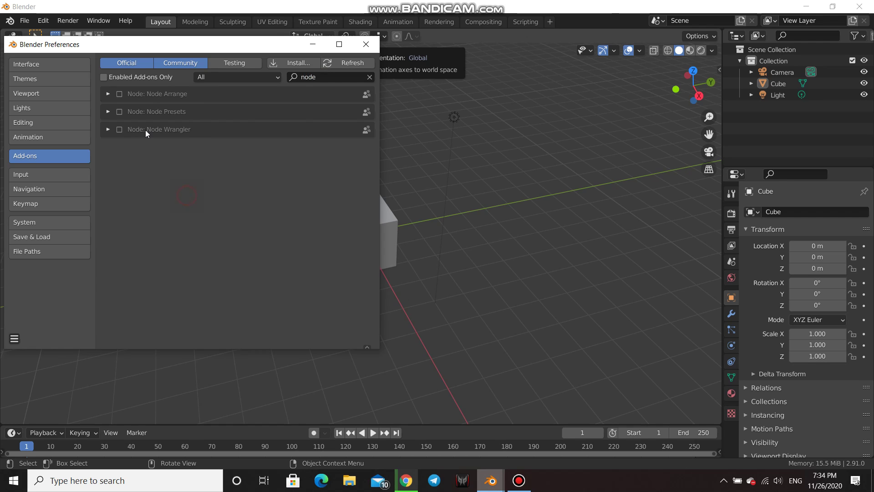
pyautogui.click(119, 130)
# Step: Search 'boo' and enable the Object: Bool Tool add-on
pyautogui.click(370, 77)
pyautogui.click(337, 78)
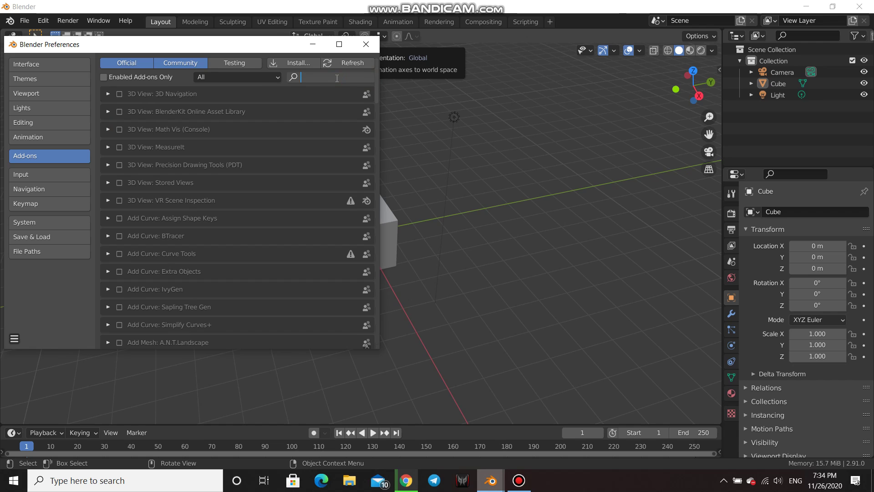
pyautogui.write('bo')
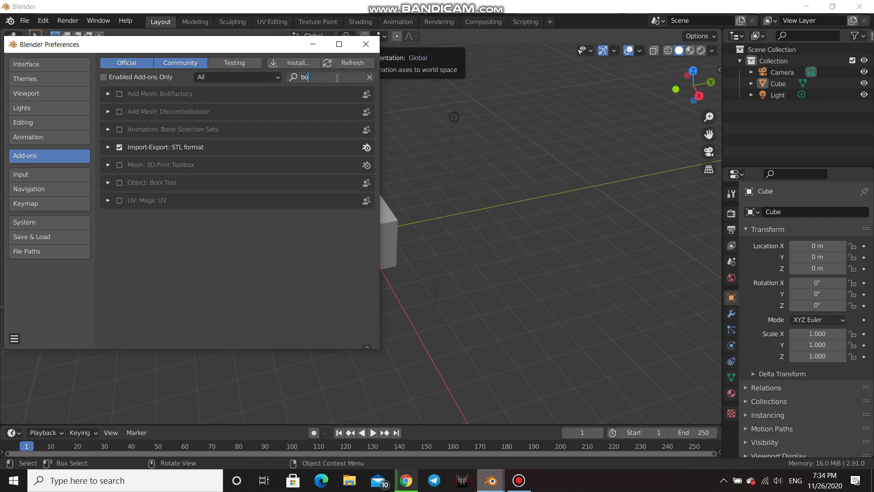
pyautogui.write('o')
pyautogui.click(252, 181)
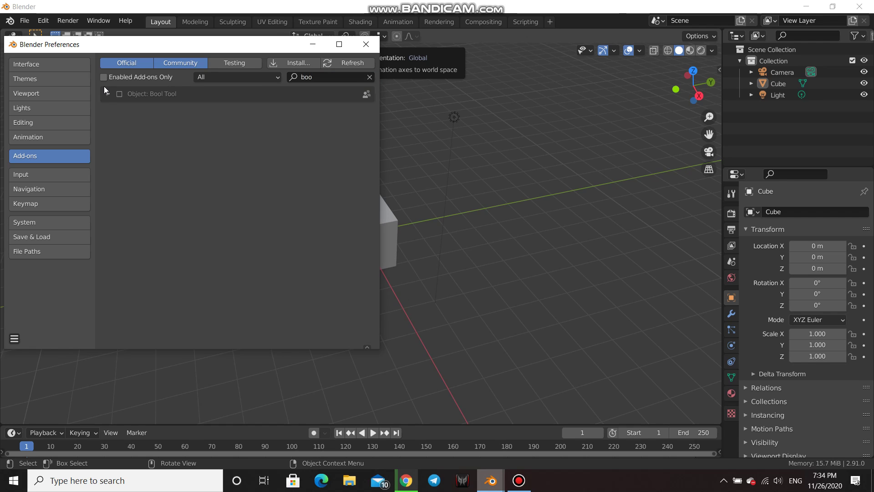
pyautogui.click(119, 94)
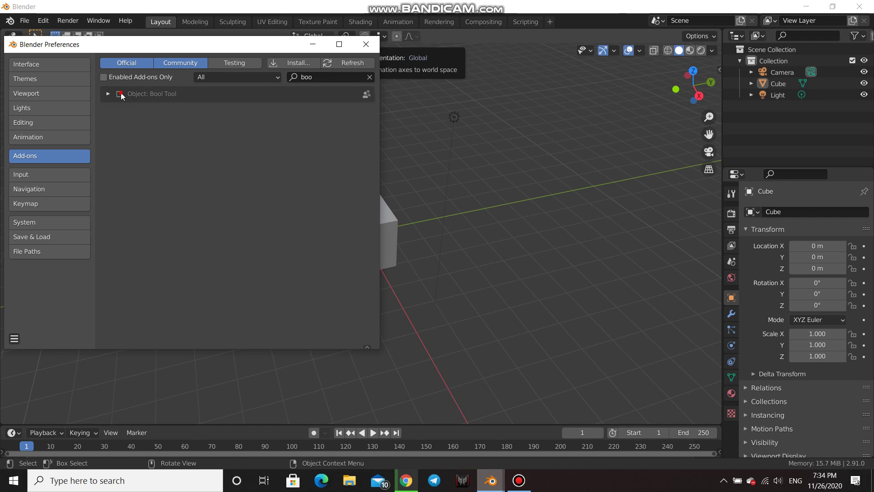
# Step: Search the add-ons list for 'stor' to find Stored Views
pyautogui.click(320, 78)
pyautogui.press('BackSpace')
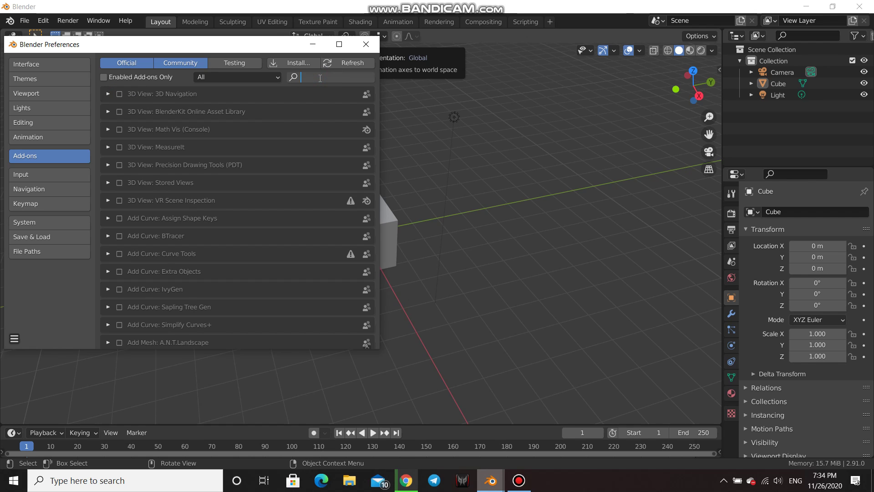
pyautogui.write('st')
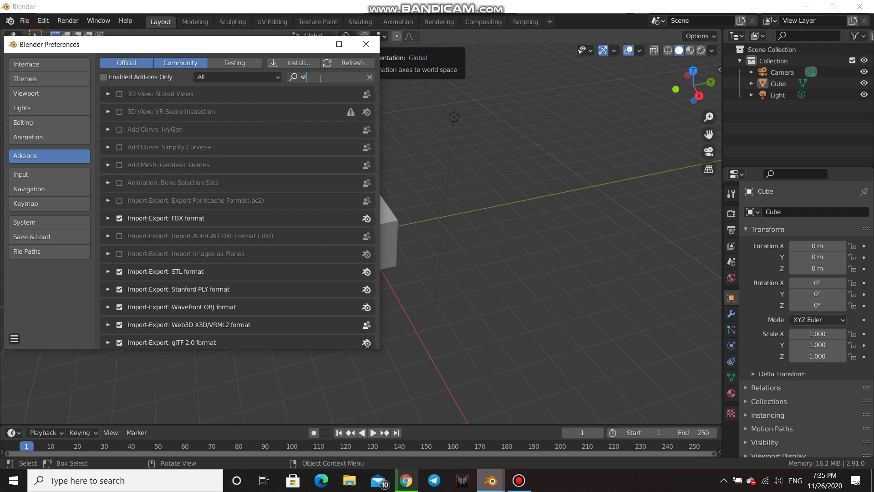
pyautogui.write('or')
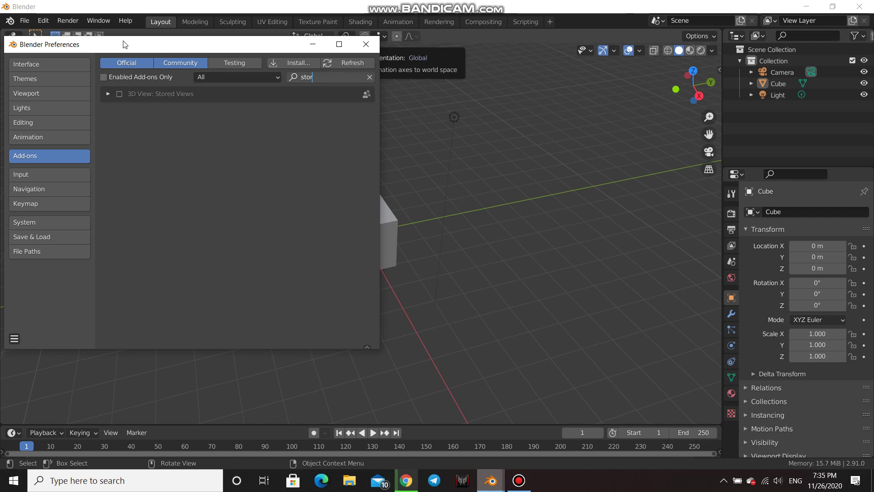
pyautogui.click(121, 95)
# Step: Enable Stored Views, then search 'arch' and 'bolt' to enable Archimesh and BoltFactory
pyautogui.click(149, 94)
pyautogui.click(321, 77)
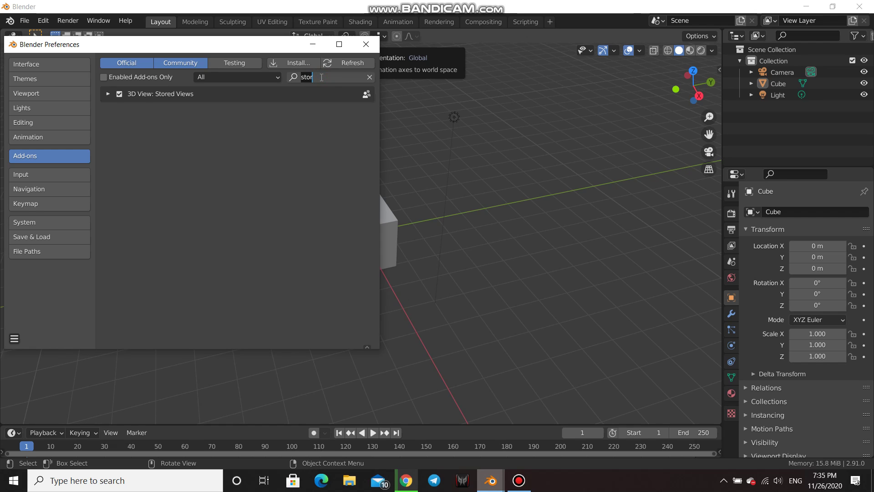
pyautogui.write('arch')
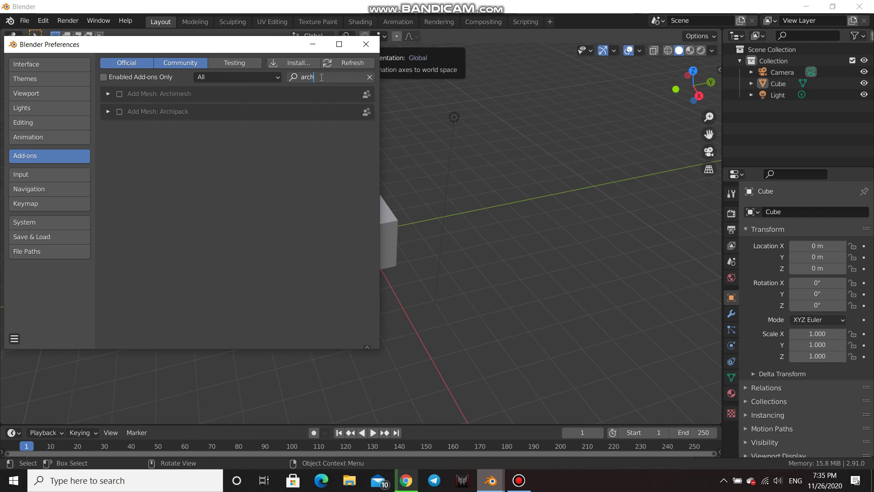
pyautogui.click(119, 96)
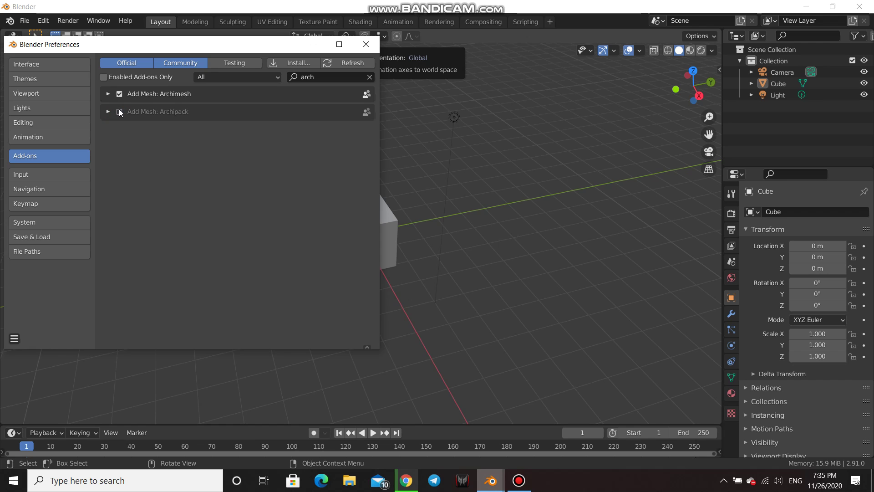
pyautogui.click(338, 76)
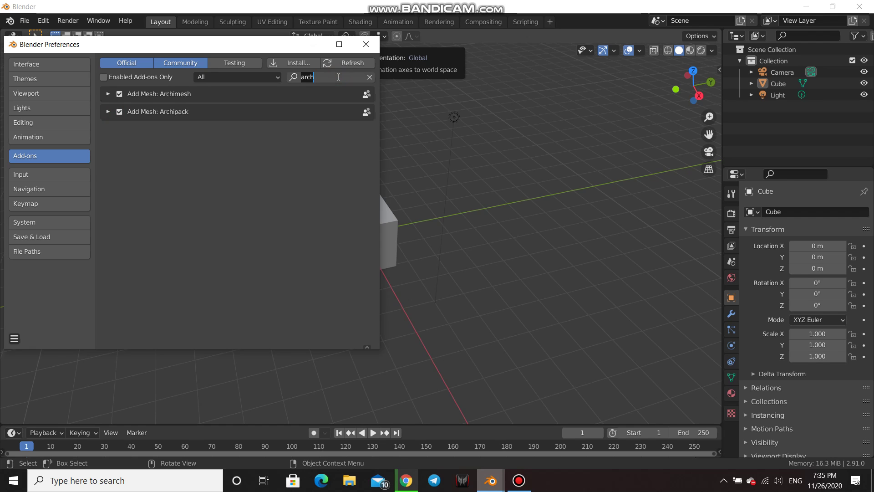
pyautogui.write('bol')
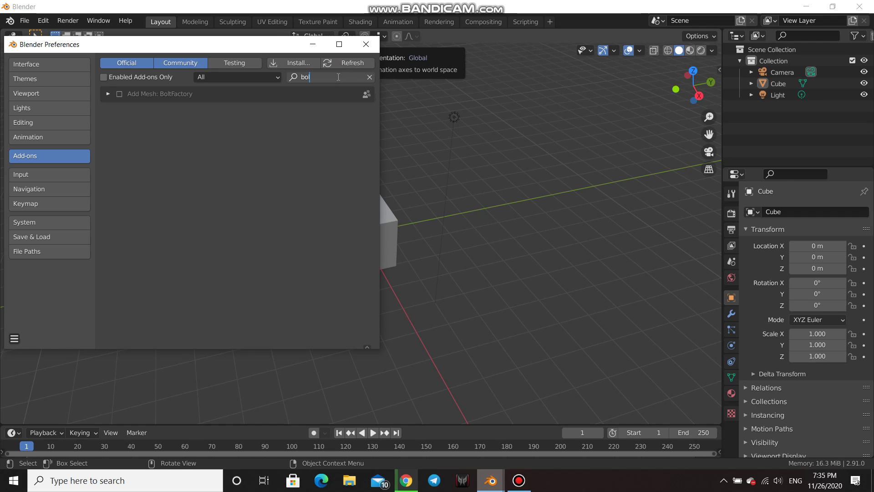
pyautogui.write('t')
pyautogui.click(121, 97)
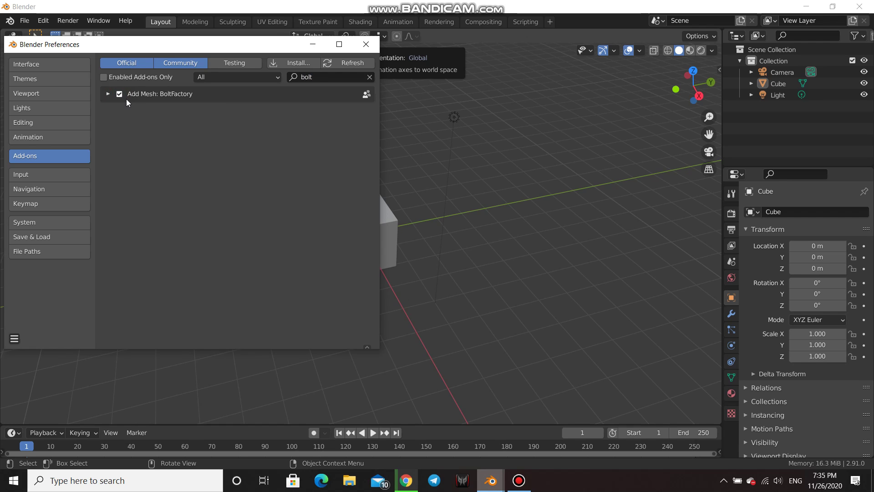
# Step: Search 'loop' to enable LoopTools, then search 'tiss' for Tissue
pyautogui.click(321, 77)
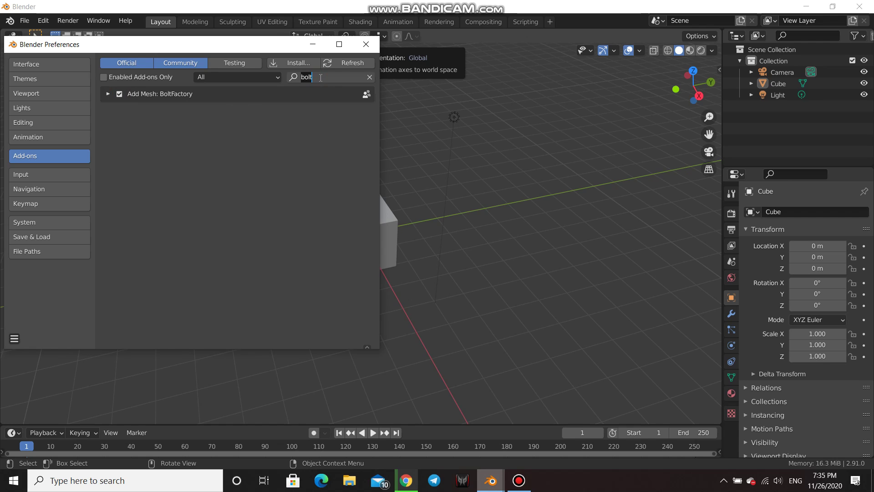
pyautogui.write('loo')
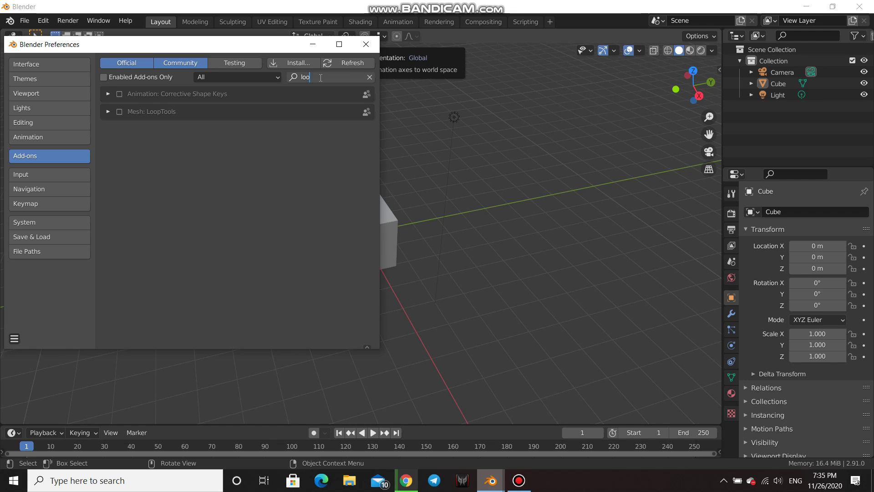
pyautogui.write('p')
pyautogui.press('Return')
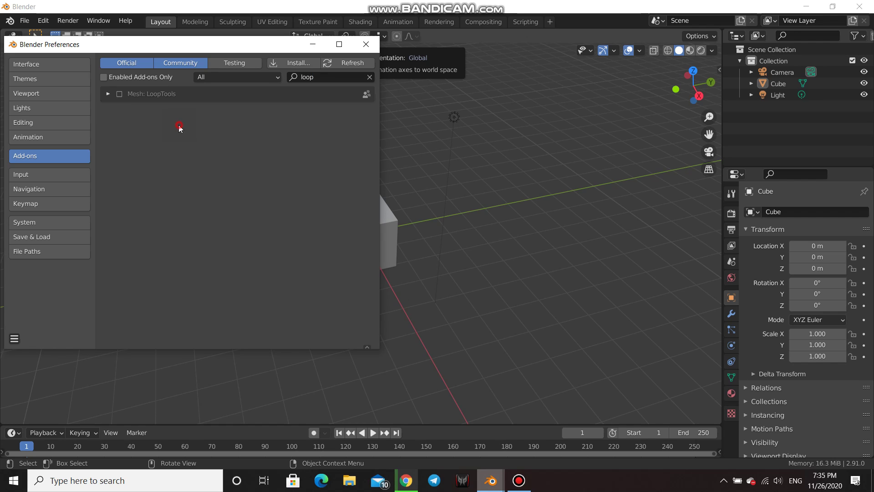
pyautogui.click(119, 94)
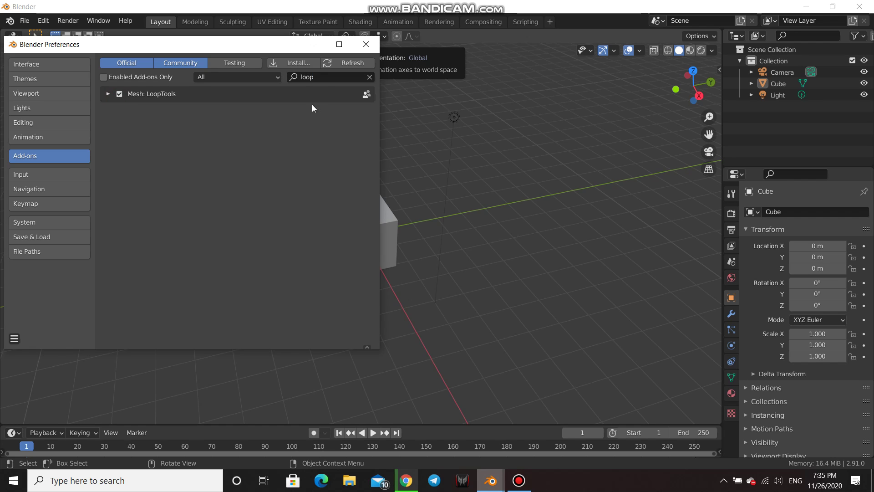
pyautogui.click(331, 78)
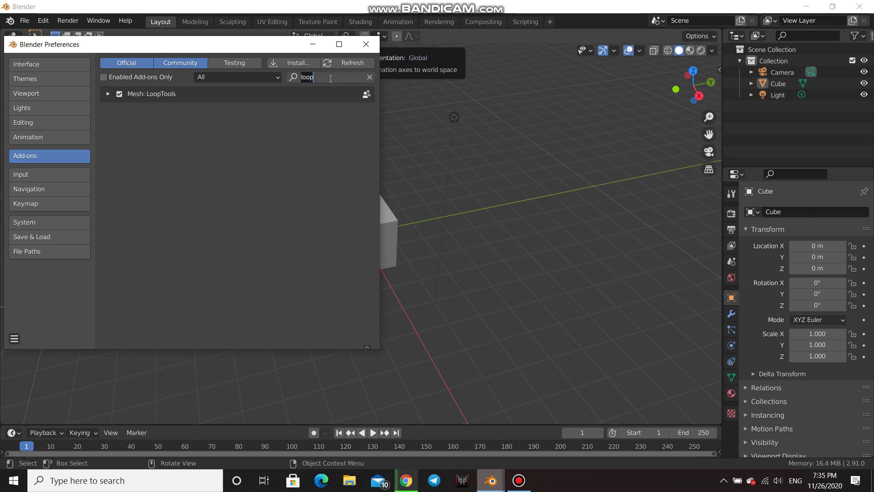
pyautogui.write('ti')
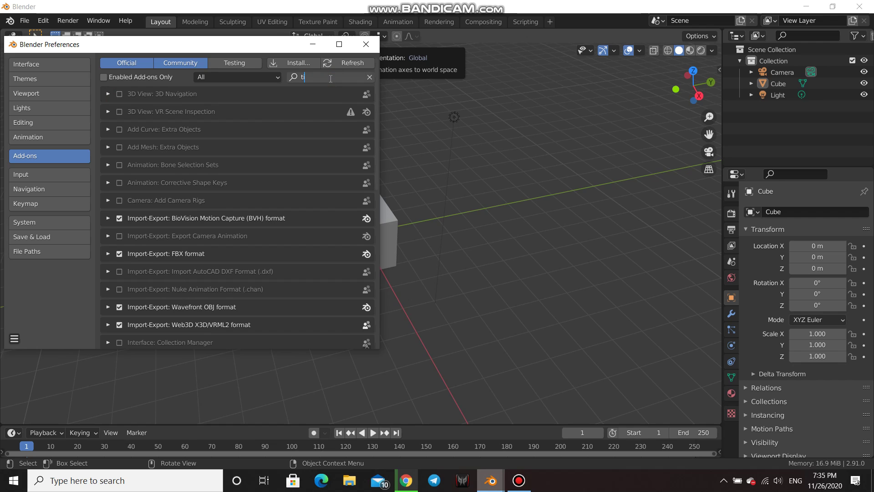
pyautogui.write('ss')
# Step: Enable the Tissue add-on, then search 'uv' and enable UV: Magic UV
pyautogui.press('Return')
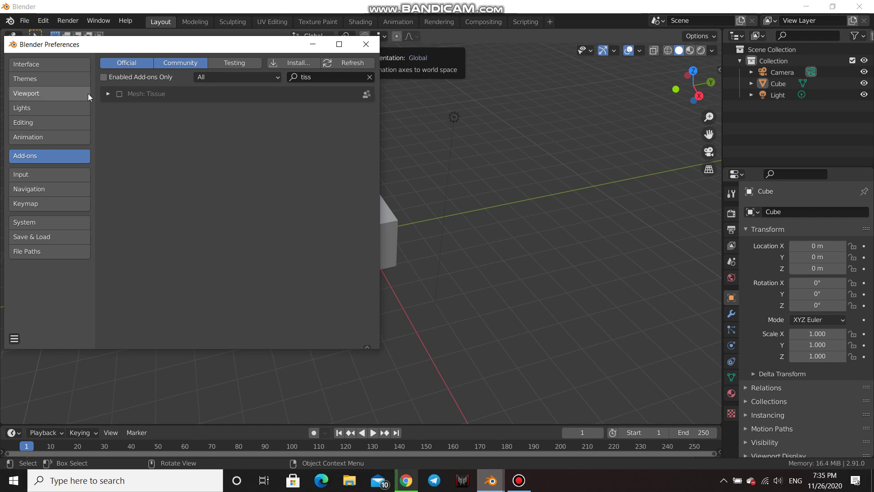
pyautogui.click(120, 94)
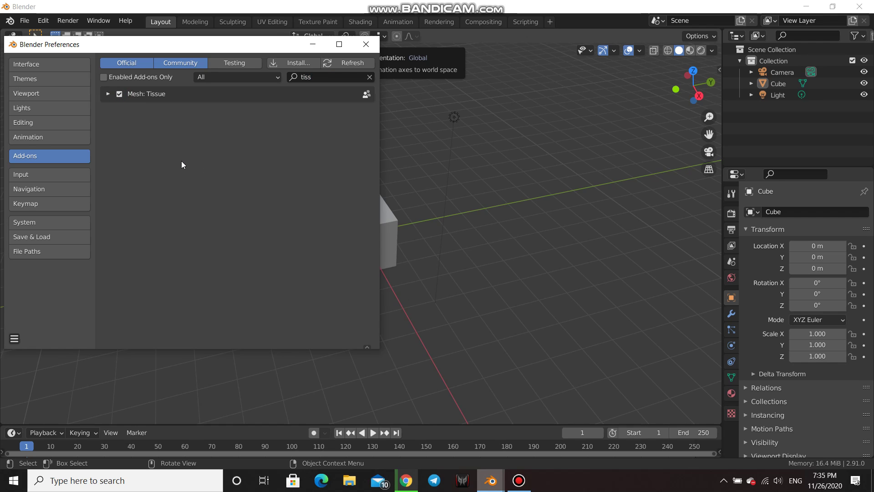
pyautogui.click(339, 77)
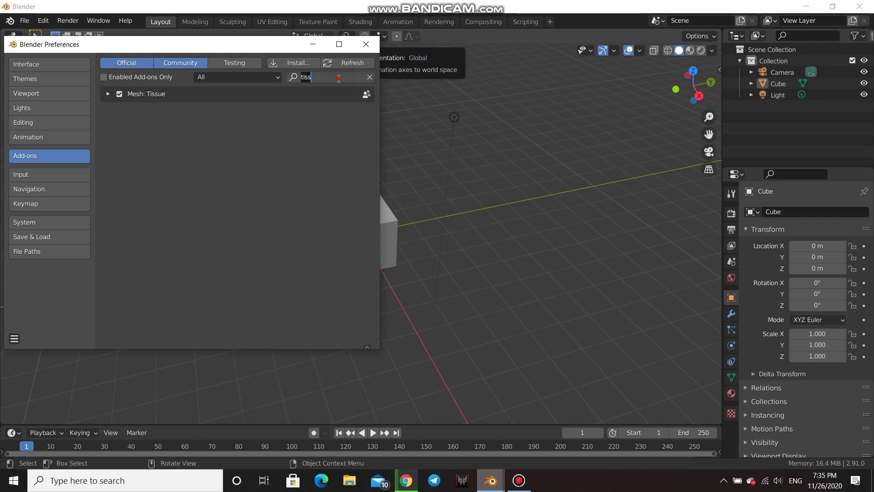
pyautogui.write('u')
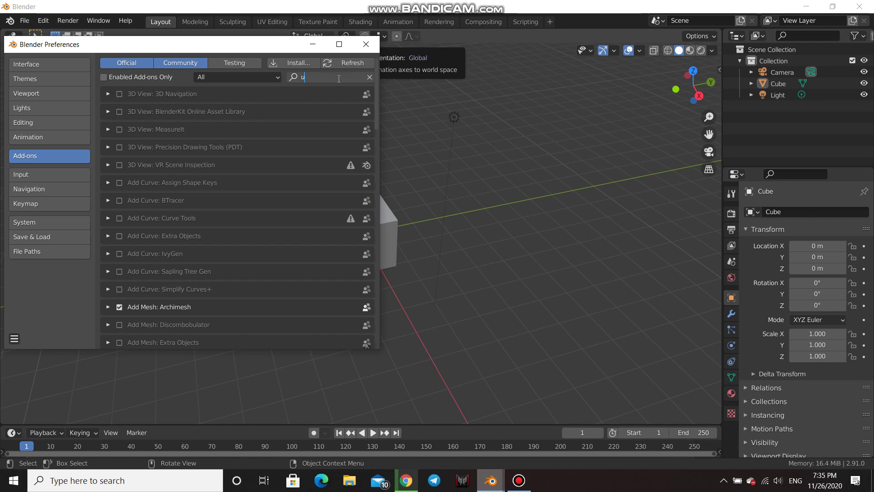
pyautogui.write('vw')
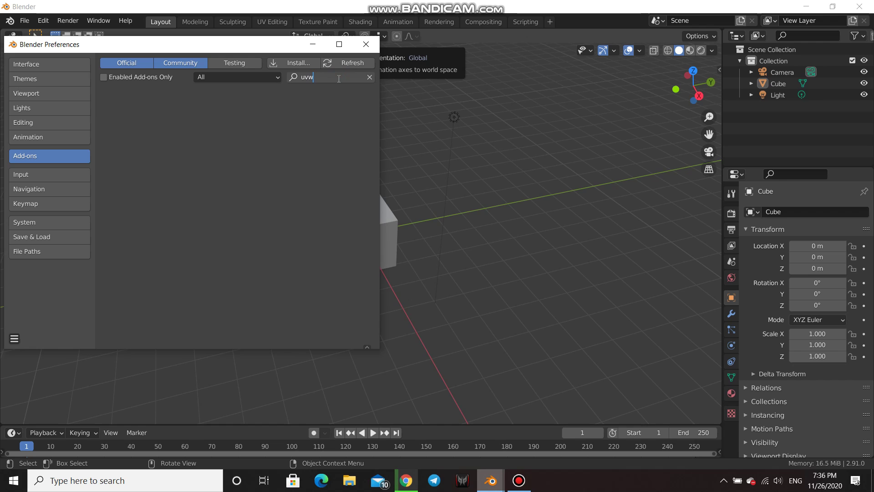
pyautogui.press('BackSpace')
pyautogui.click(252, 155)
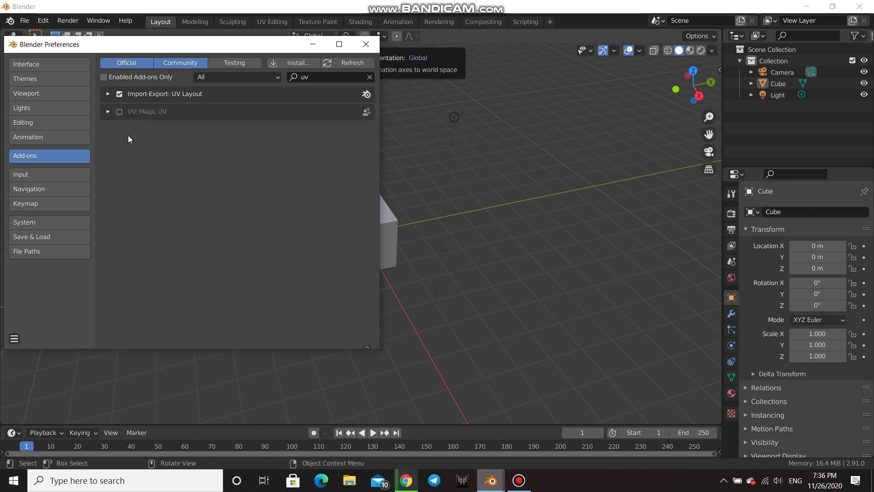
pyautogui.click(121, 114)
pyautogui.click(278, 62)
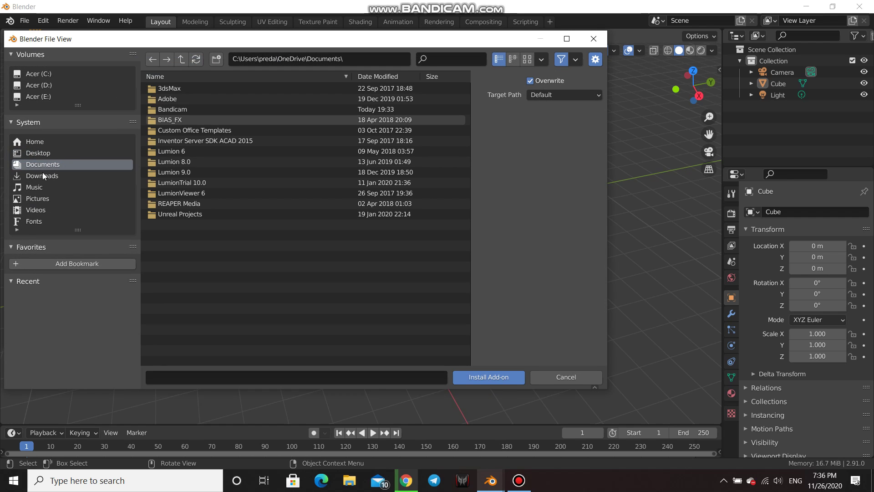
# Step: Install extra_lights-master.zip from E:\Blender Projects\Add_on and enable Add Light: Extra Lights
pyautogui.click(52, 97)
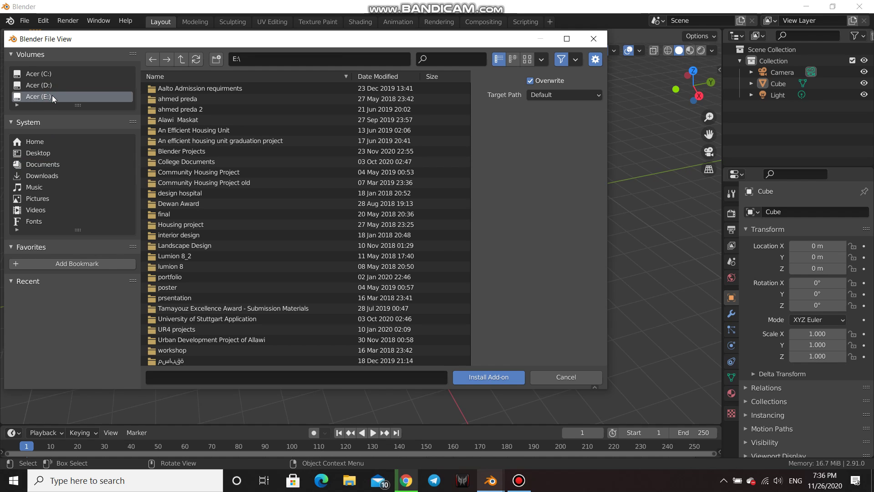
pyautogui.doubleClick(201, 151)
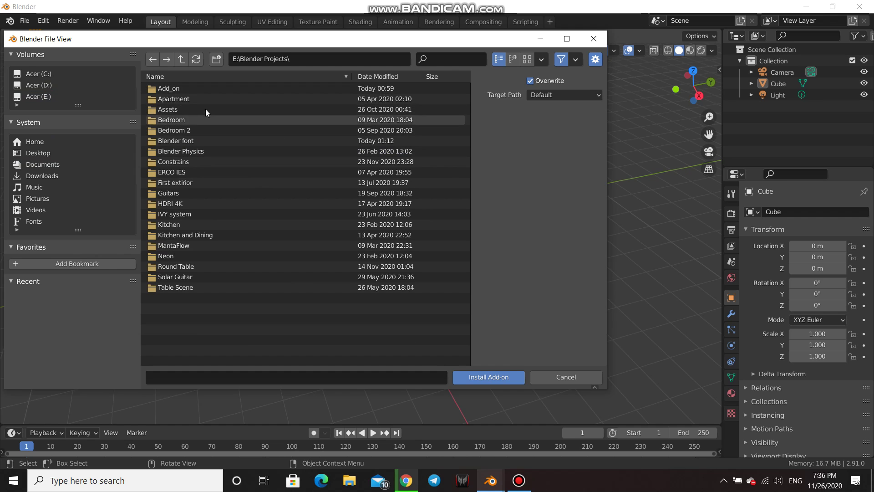
pyautogui.doubleClick(209, 89)
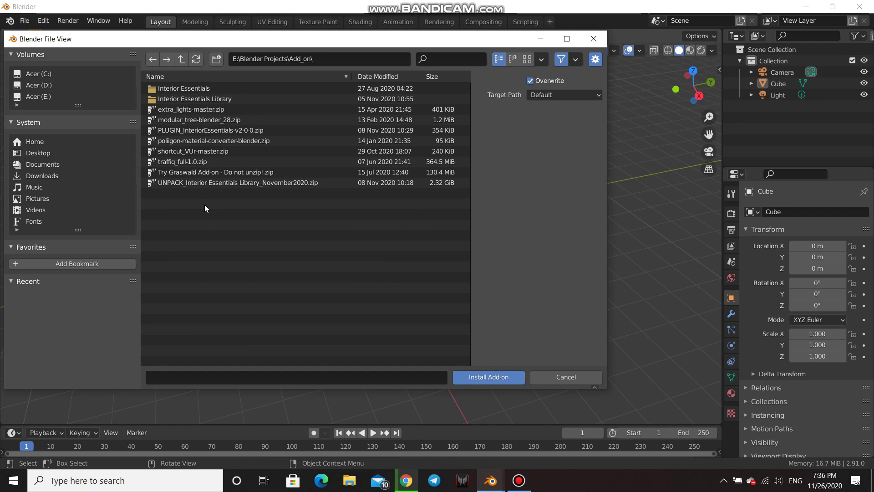
pyautogui.click(234, 110)
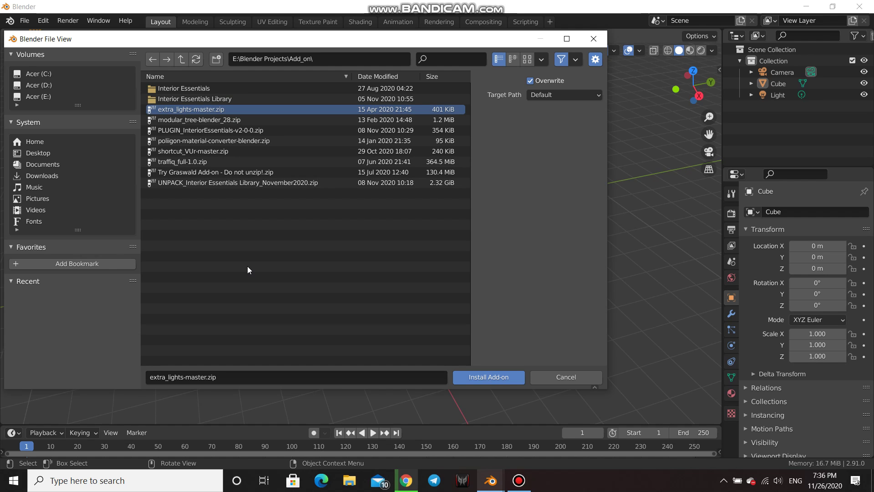
pyautogui.click(497, 377)
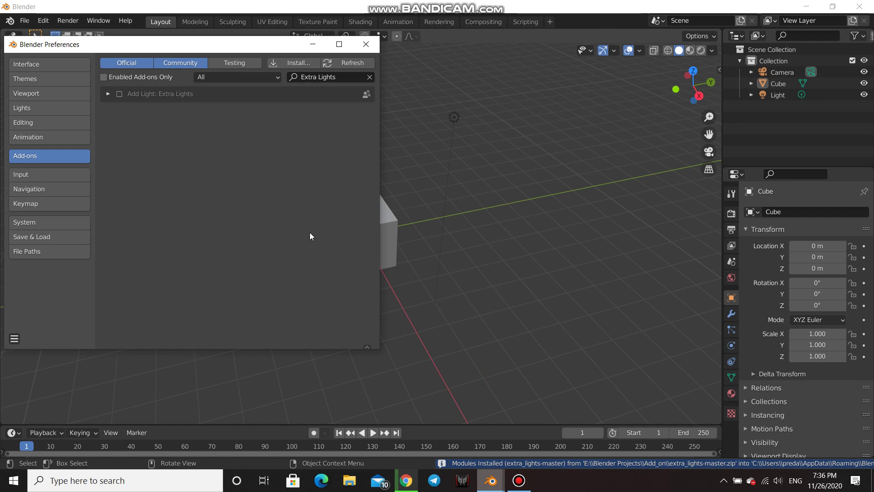
pyautogui.click(118, 94)
pyautogui.click(303, 64)
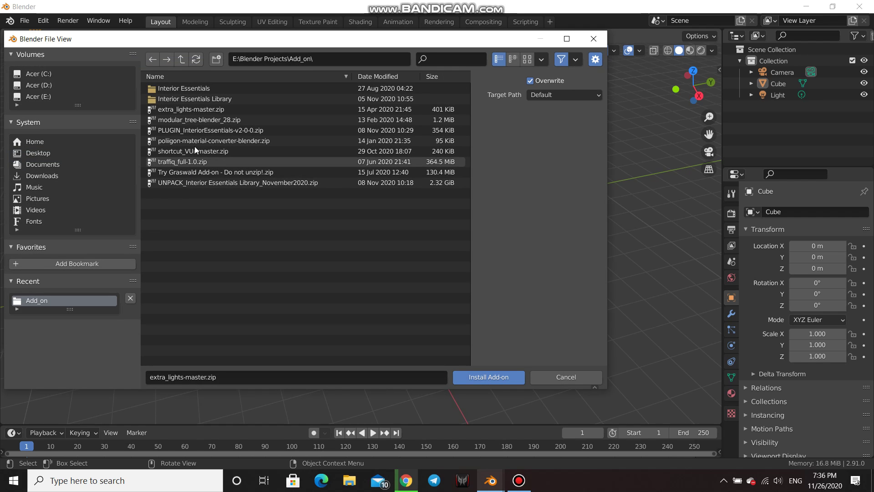
# Step: Install modular_tree-blender_28.zip and enable the Add Mesh: Mtree add-on
pyautogui.click(212, 121)
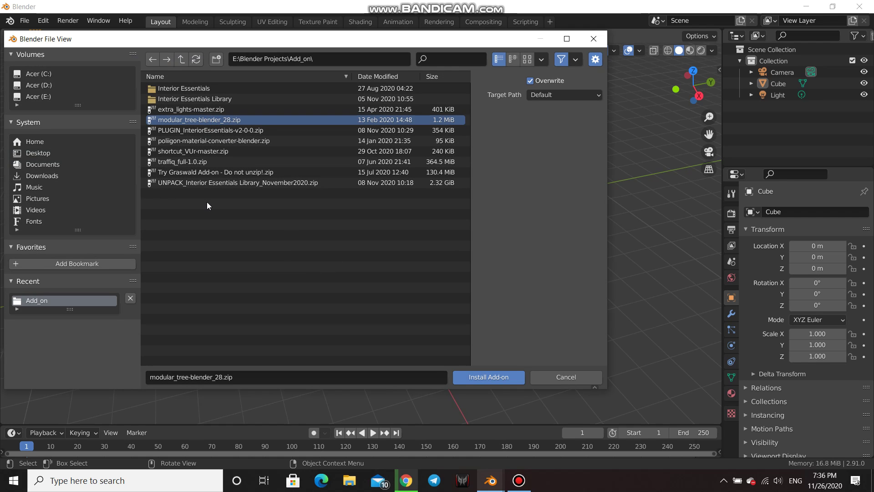
pyautogui.click(469, 376)
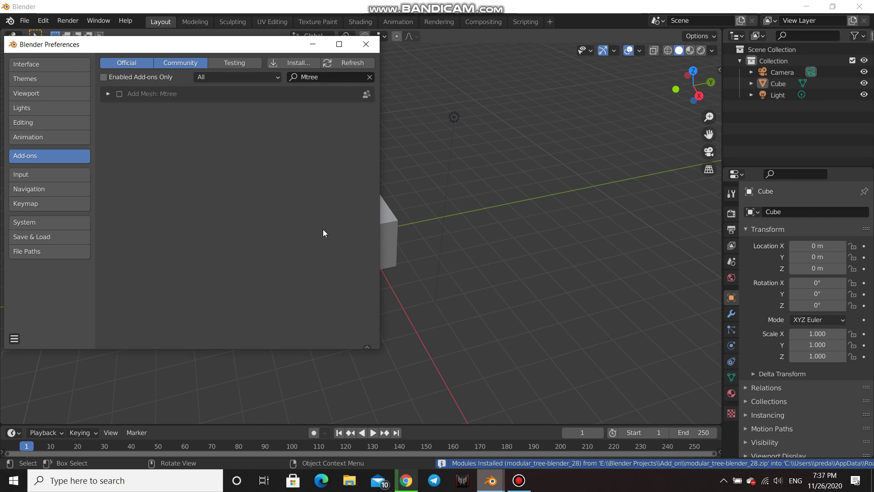
pyautogui.click(120, 95)
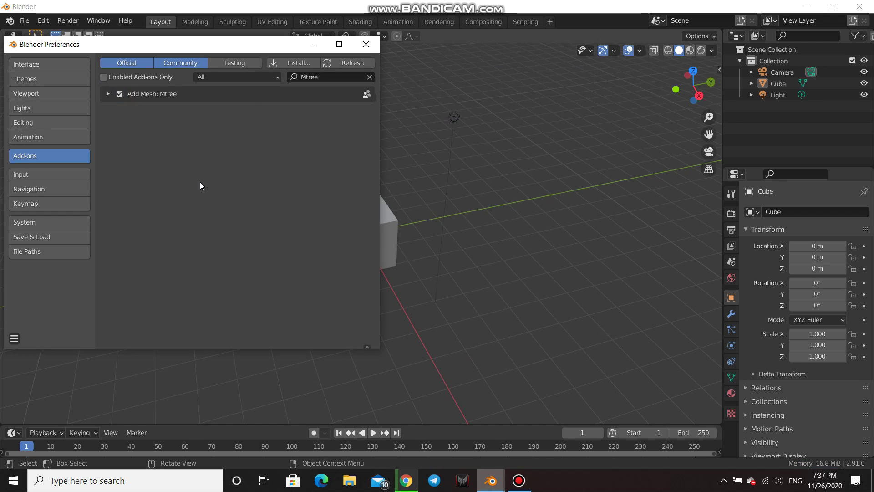
# Step: Install poliigon-material-converter-blender.zip, enable Poliigon Material Converter and expand its details
pyautogui.click(304, 61)
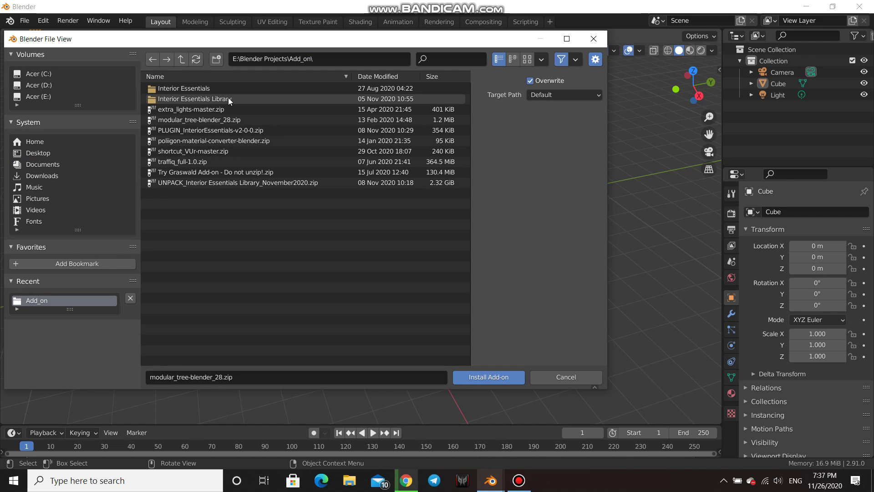
pyautogui.click(204, 141)
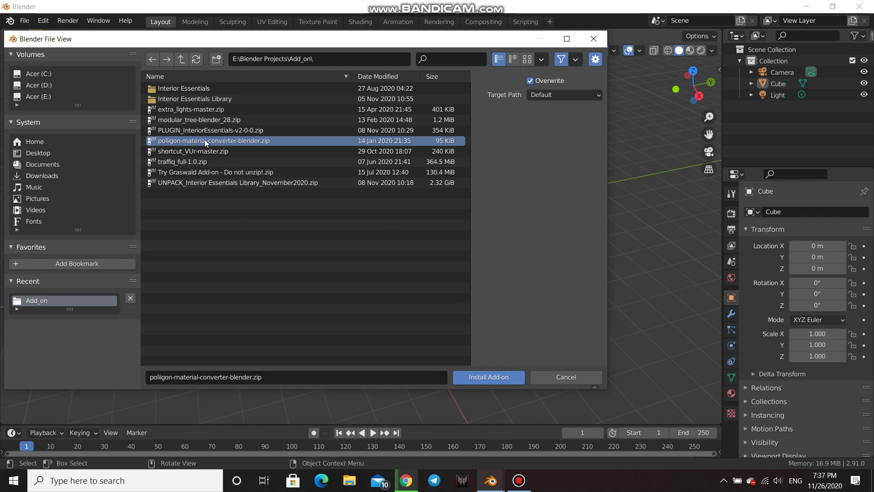
pyautogui.click(483, 380)
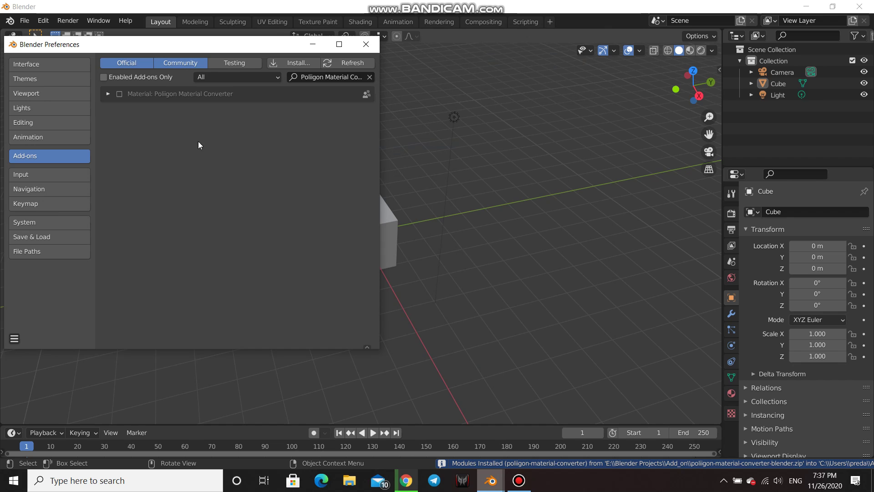
pyautogui.click(120, 94)
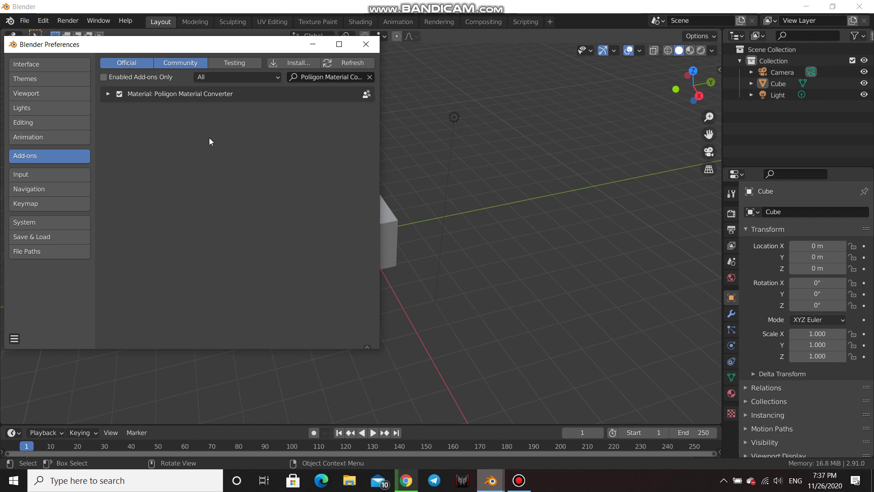
pyautogui.click(110, 94)
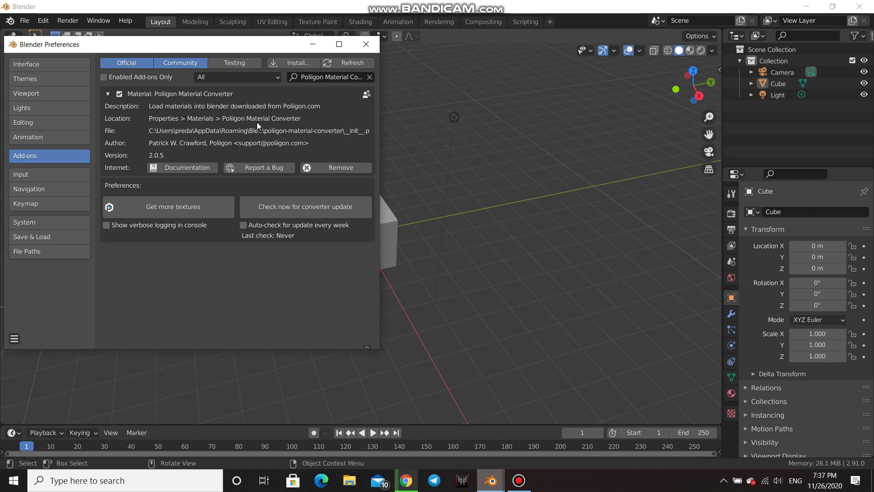
# Step: Update the Poliigon Material Converter to version 3.0.2, then close Preferences
pyautogui.click(296, 208)
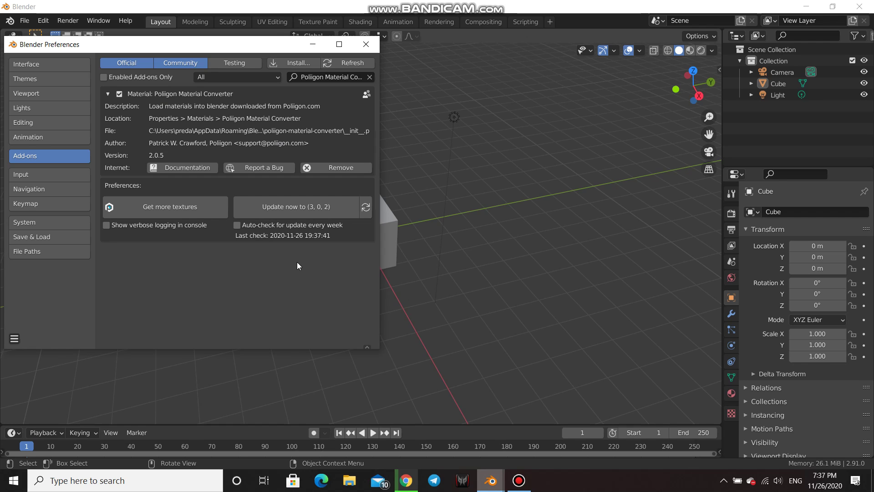
pyautogui.click(324, 212)
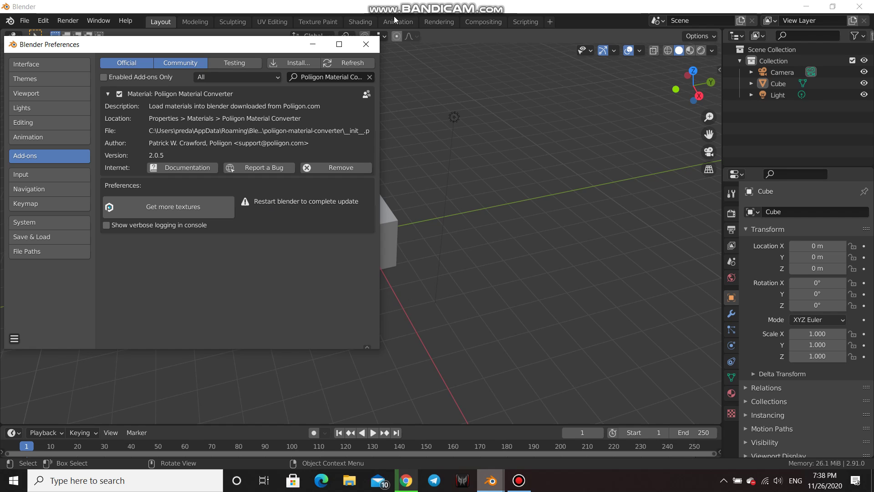
pyautogui.click(369, 44)
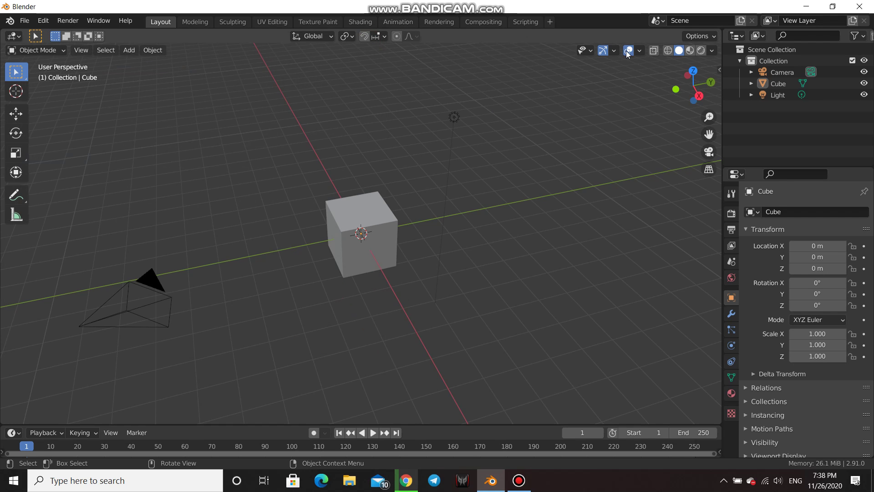
# Step: Quit Blender without saving, relaunch it from the desktop icon and dismiss the splash
pyautogui.click(862, 6)
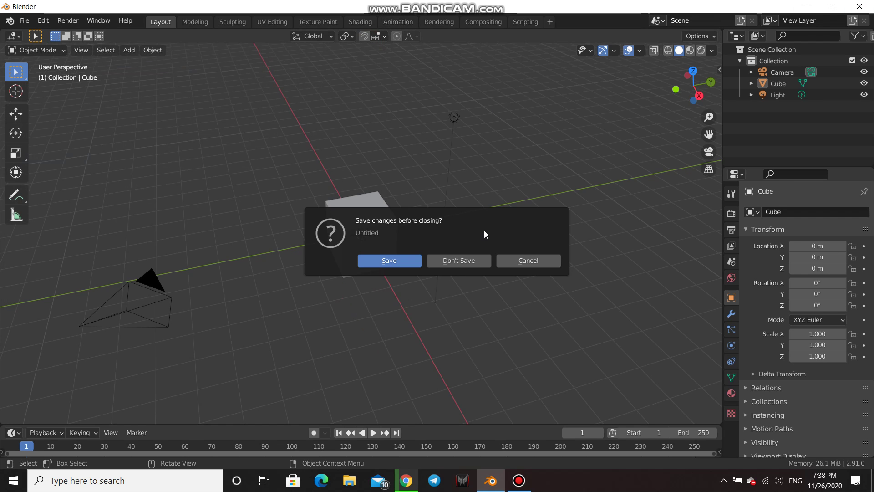
pyautogui.click(460, 261)
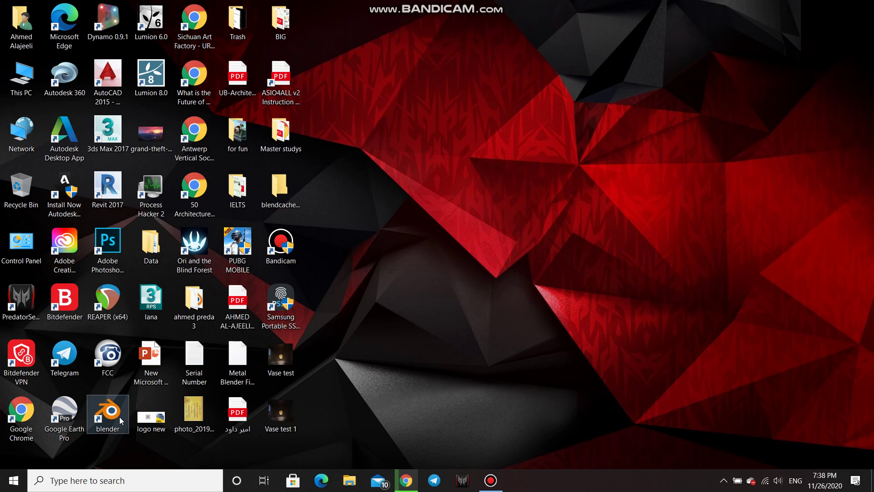
pyautogui.doubleClick(121, 420)
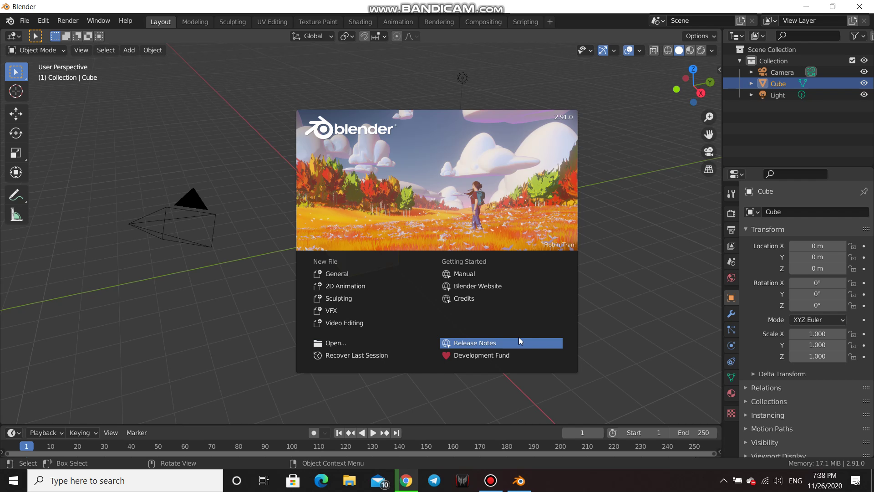
pyautogui.click(614, 244)
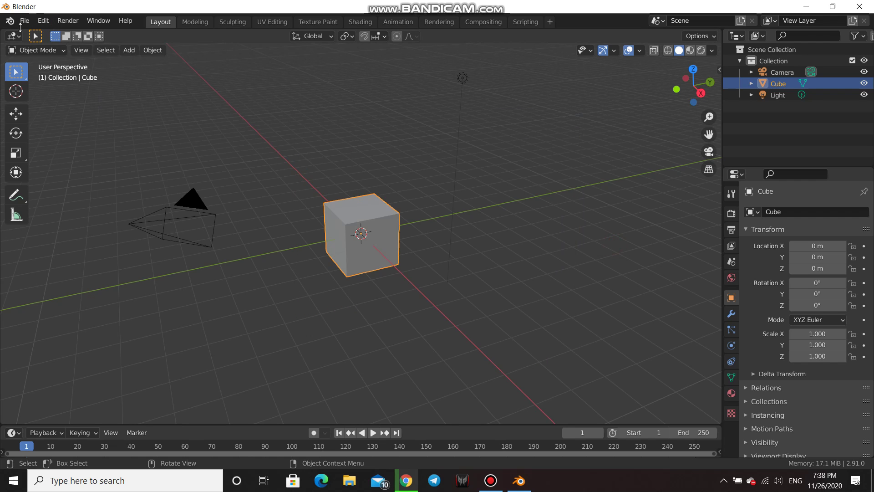
# Step: Filter add-ons by 'pol', review Poliigon Material Converter 3.0.2's details, and open Install
pyautogui.click(25, 21)
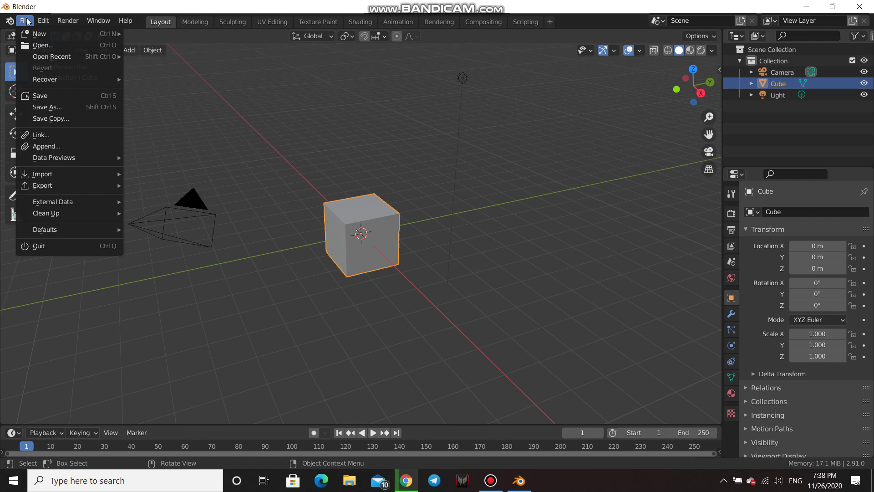
pyautogui.moveTo(42, 20)
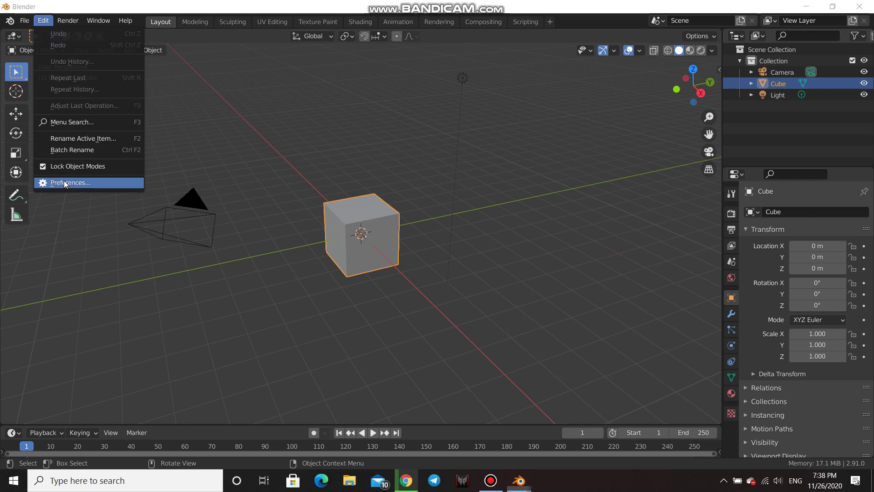
pyautogui.click(64, 182)
pyautogui.click(322, 74)
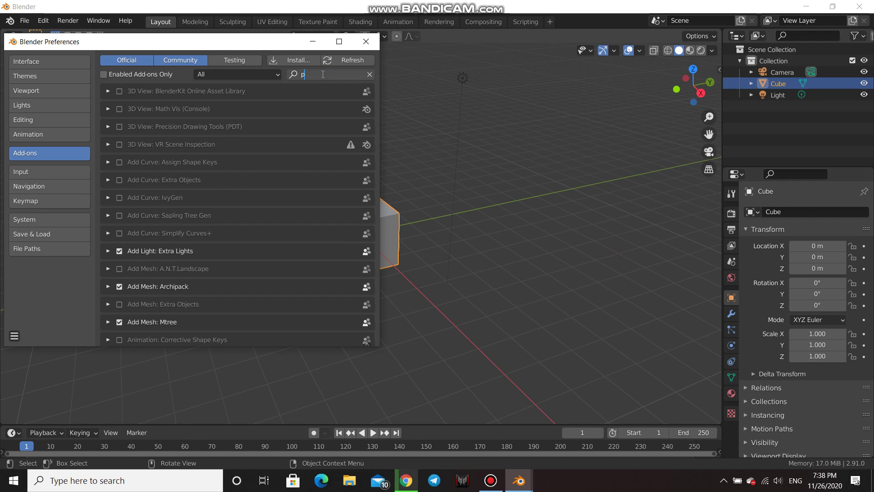
pyautogui.write('pol')
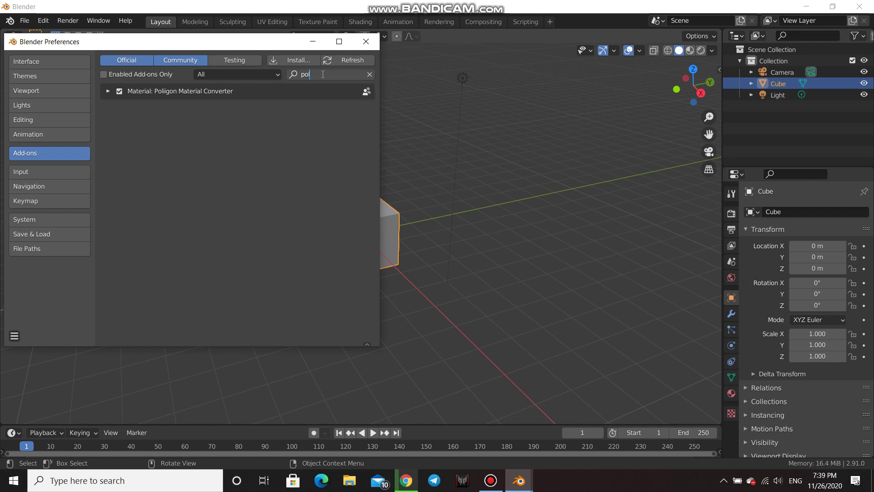
pyautogui.click(219, 158)
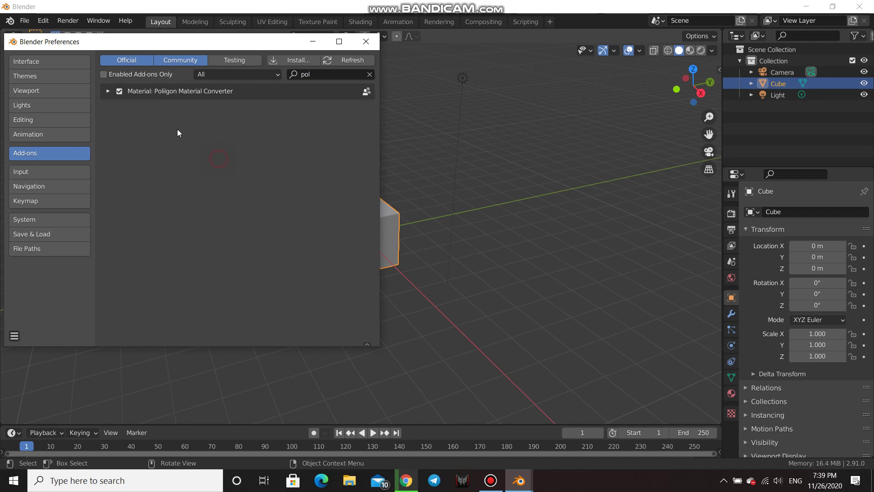
pyautogui.click(107, 92)
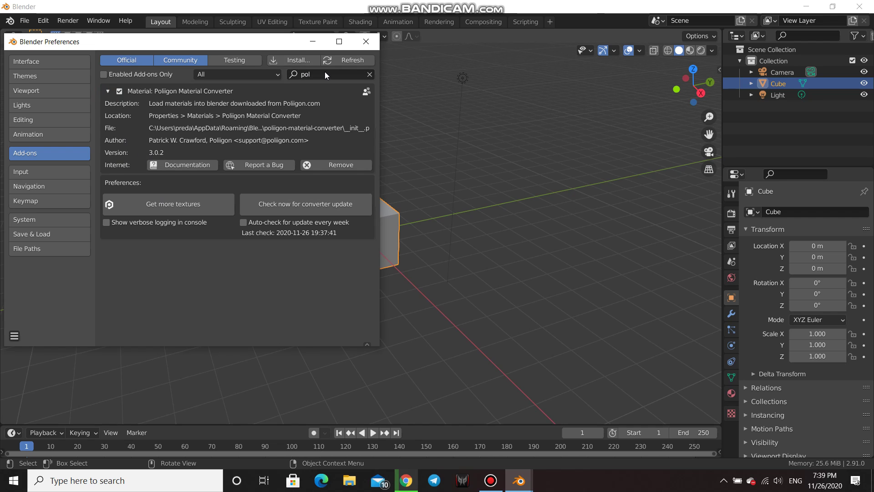
pyautogui.click(308, 59)
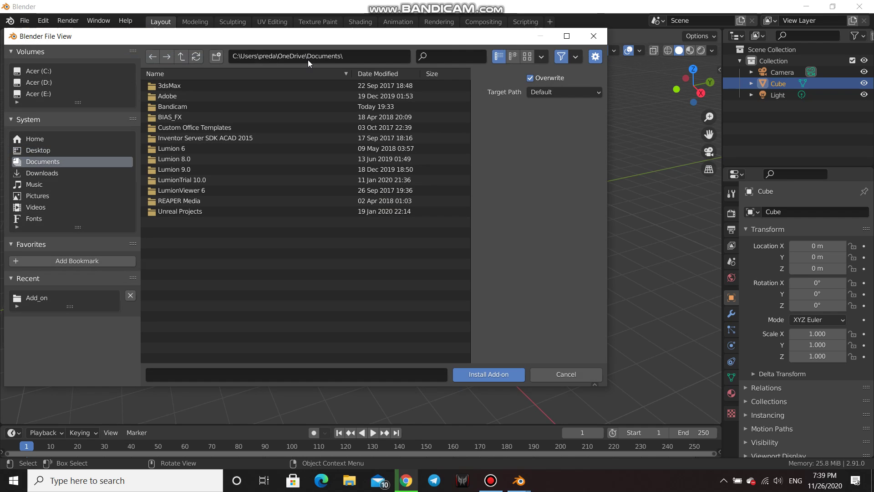
# Step: Install the Try Graswald zip from E:\Blender Projects\Add_on and enable Object: Try Graswald
pyautogui.click(53, 94)
pyautogui.doubleClick(195, 149)
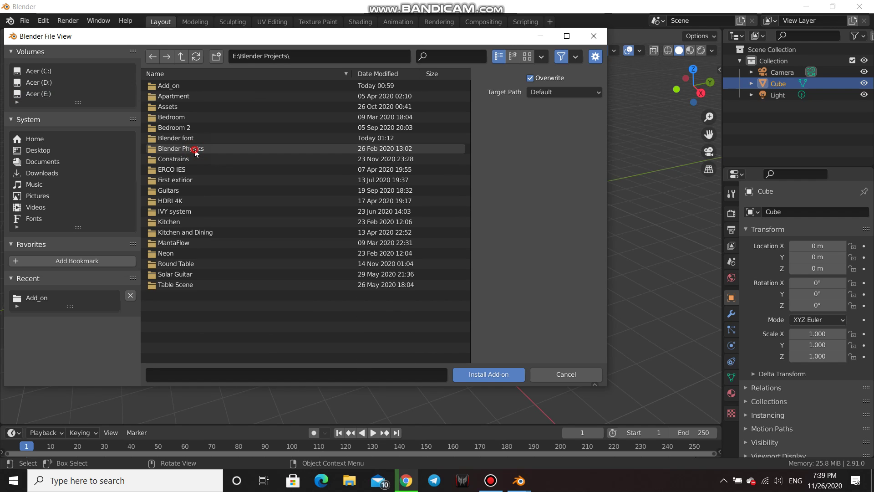
pyautogui.doubleClick(186, 86)
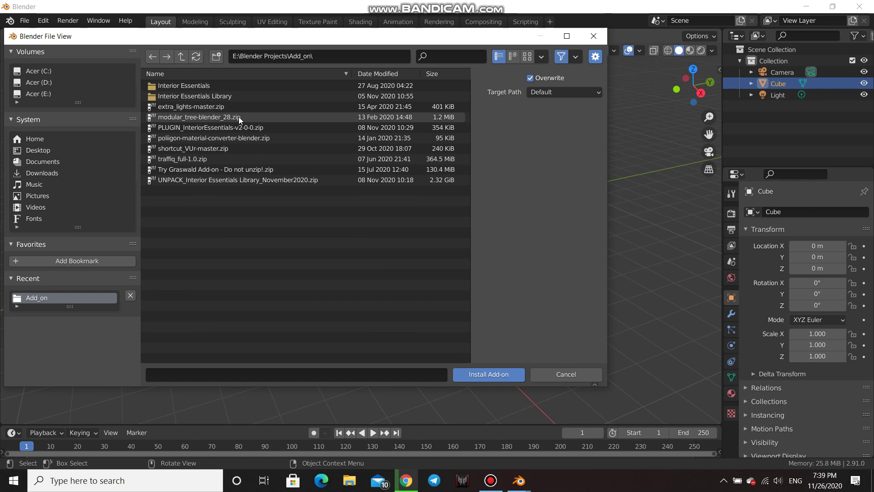
pyautogui.click(222, 151)
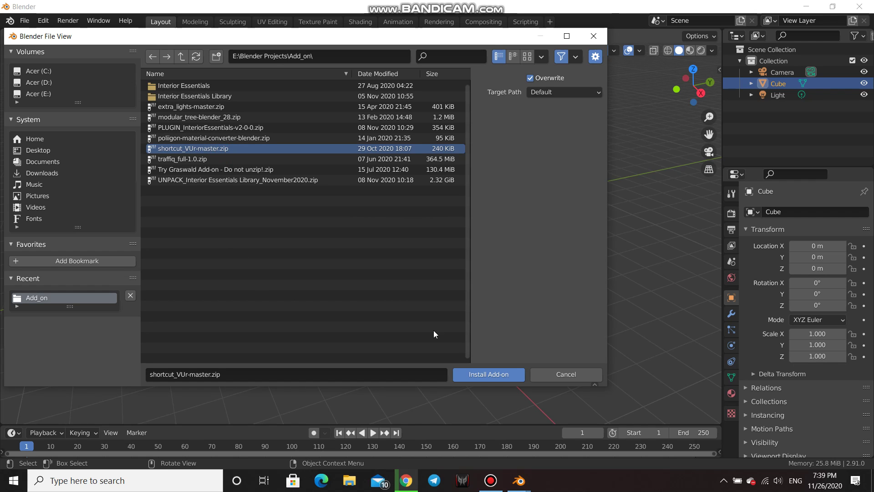
pyautogui.click(254, 171)
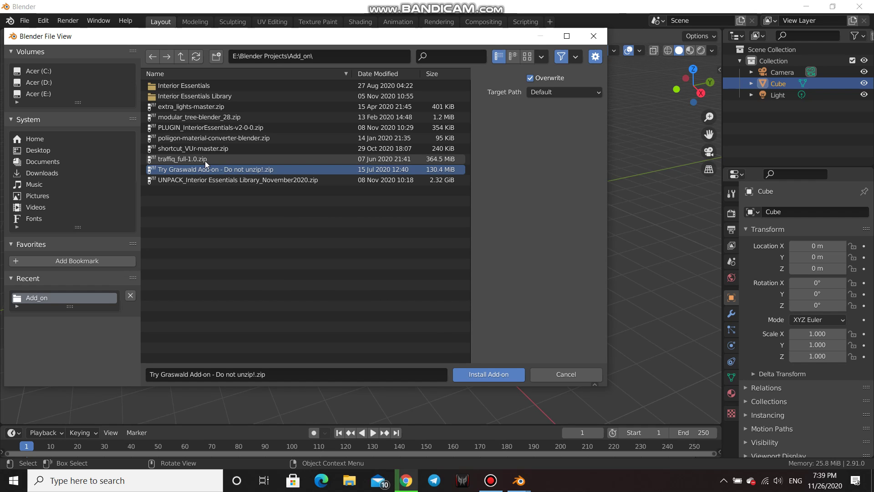
pyautogui.click(468, 373)
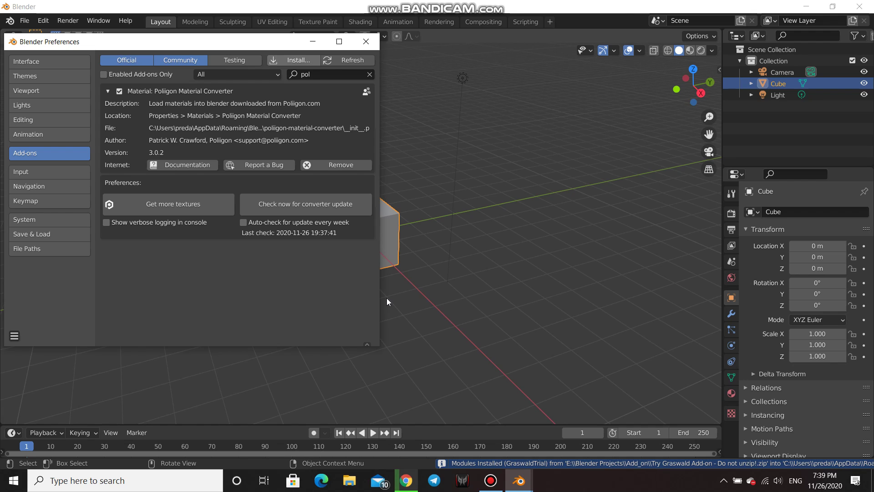
pyautogui.write('Try Graswald')
pyautogui.click(120, 92)
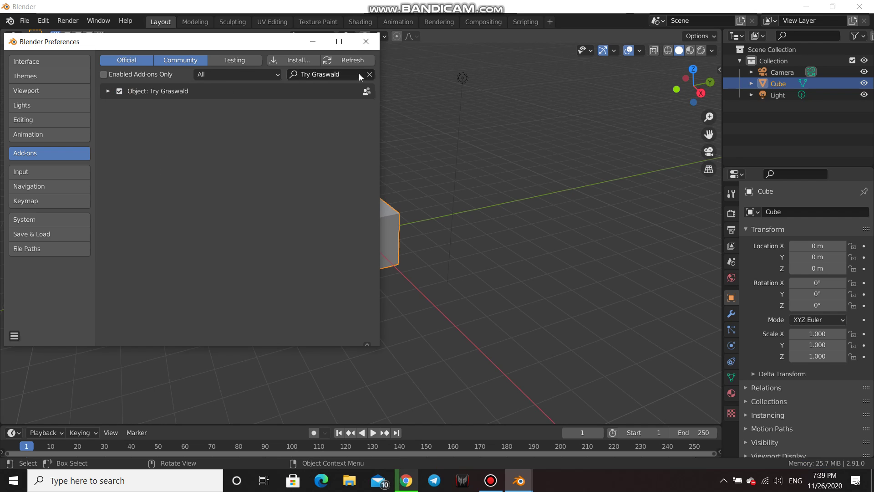
pyautogui.click(301, 62)
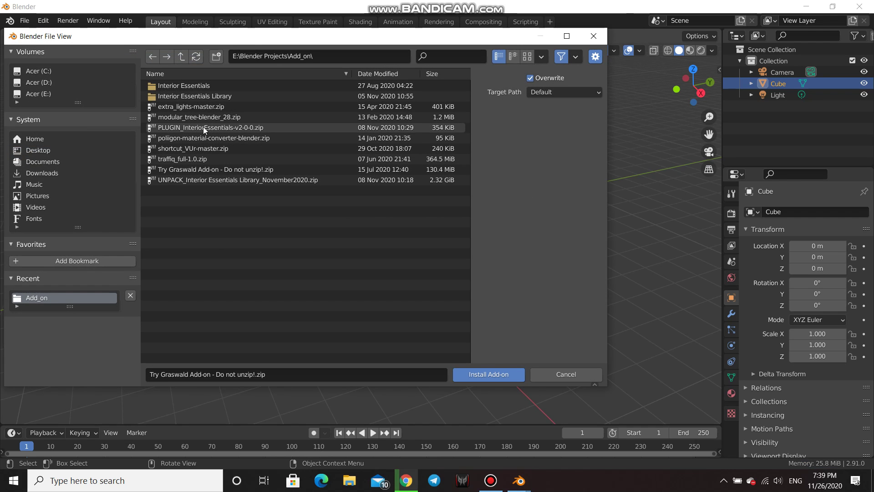
# Step: Install PLUGIN_InteriorEssentials-v2-0-0.zip from the Add_on folder as the 3D View: Interior Essentials add-on
pyautogui.click(222, 127)
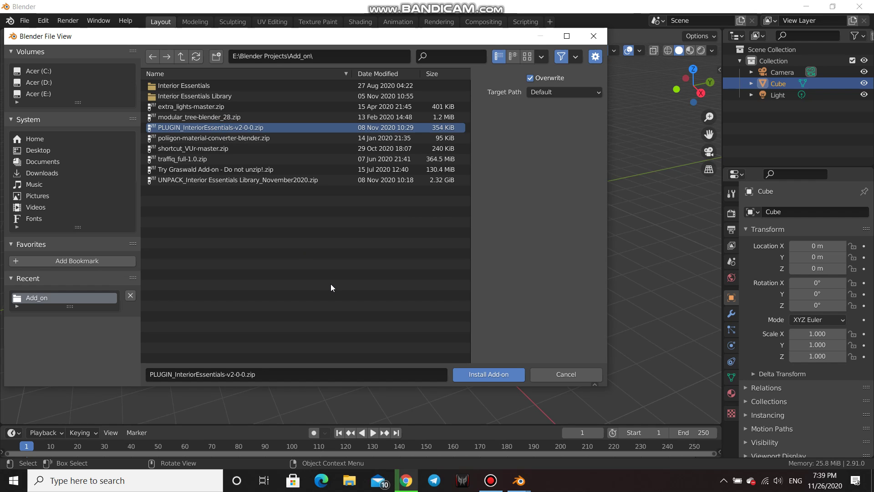
pyautogui.click(489, 371)
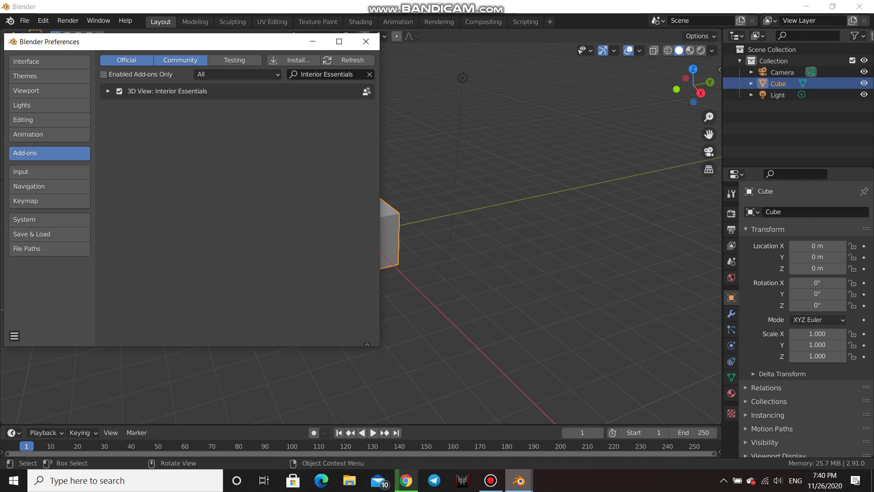
pyautogui.click(492, 484)
pyautogui.click(492, 484)
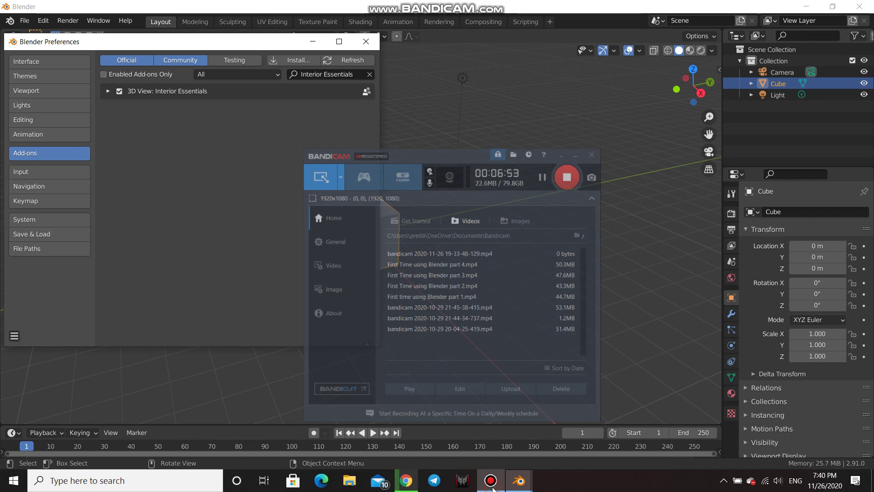
# Step: Set the Interior Essentials library path to E:\Blender Projects\Add_on\Interior Essentials Library\
pyautogui.click(106, 91)
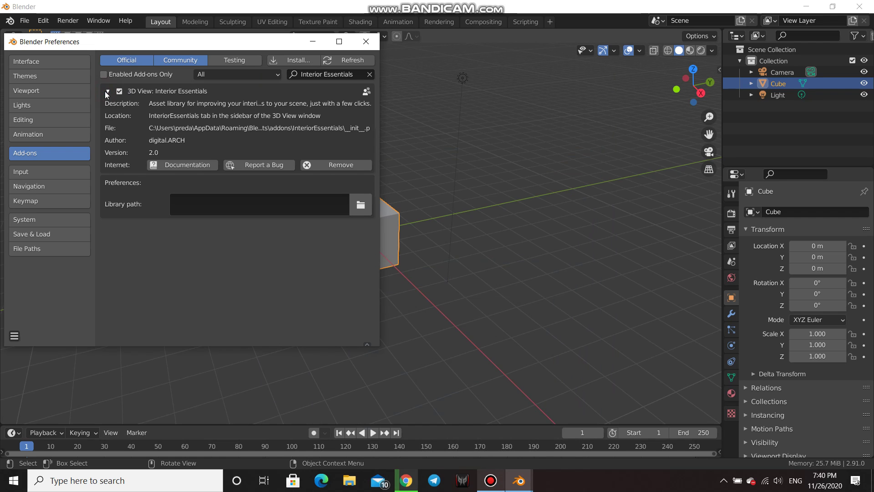
pyautogui.click(356, 208)
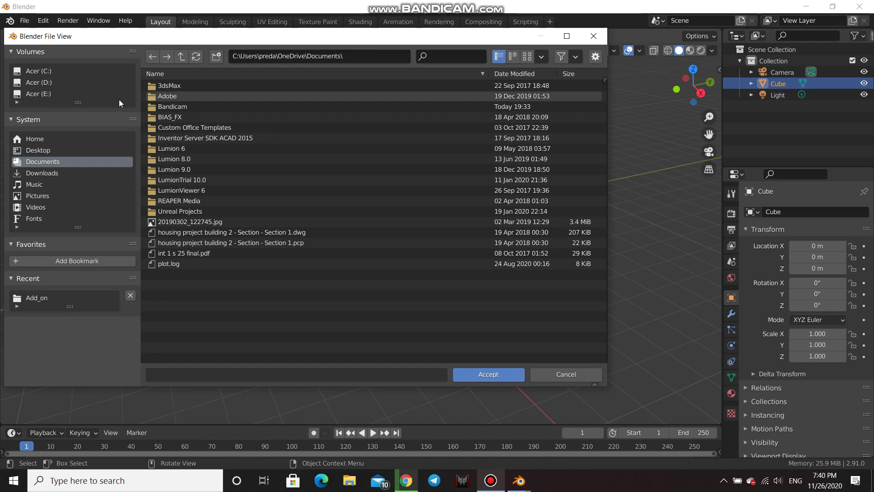
pyautogui.click(32, 92)
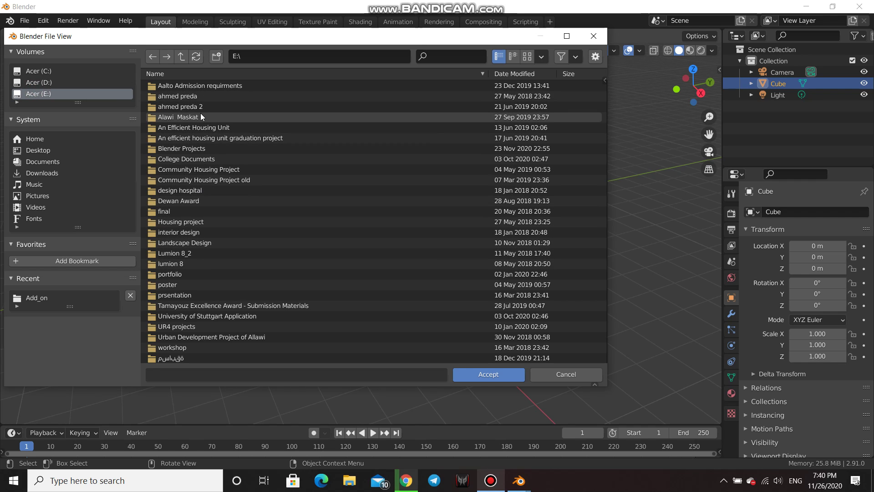
pyautogui.doubleClick(197, 149)
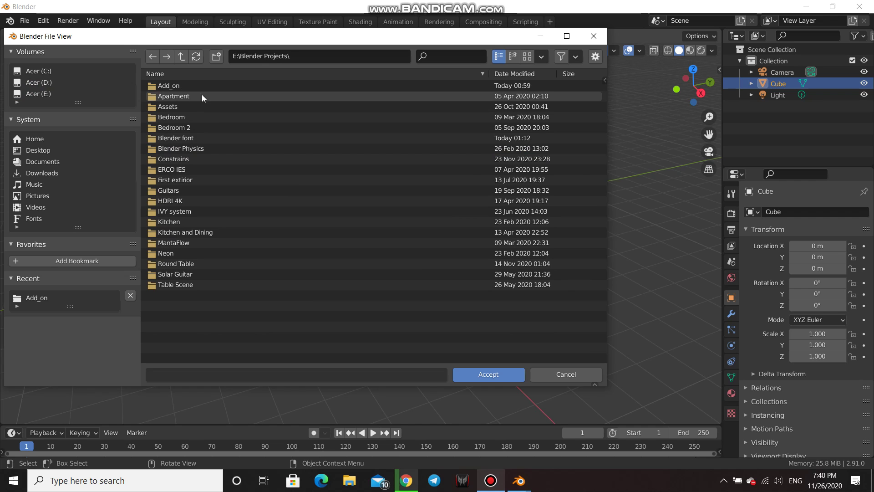
pyautogui.doubleClick(173, 85)
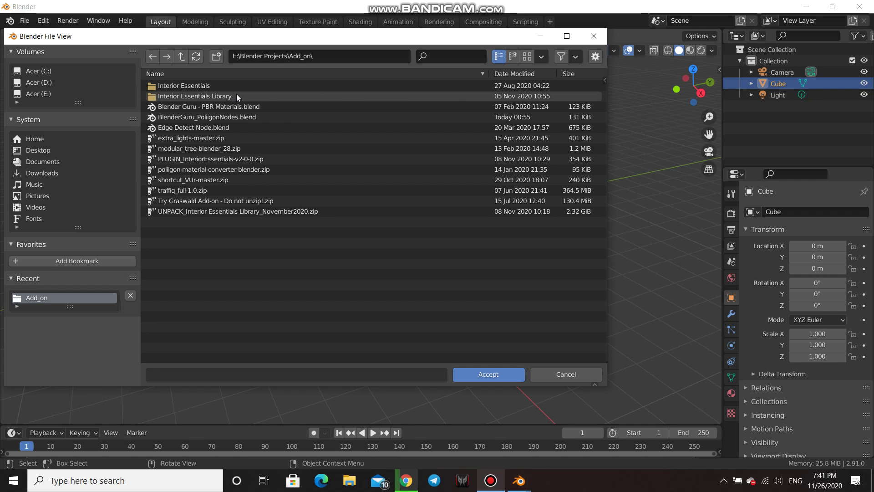
pyautogui.doubleClick(220, 97)
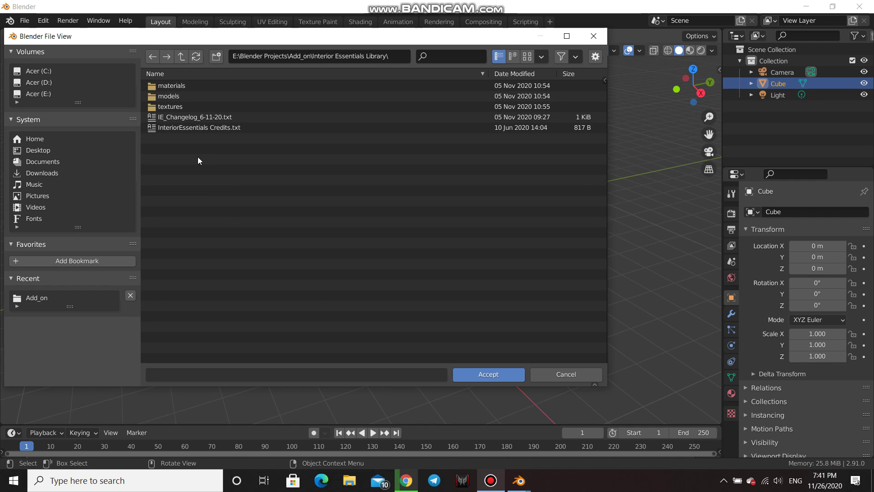
pyautogui.click(479, 371)
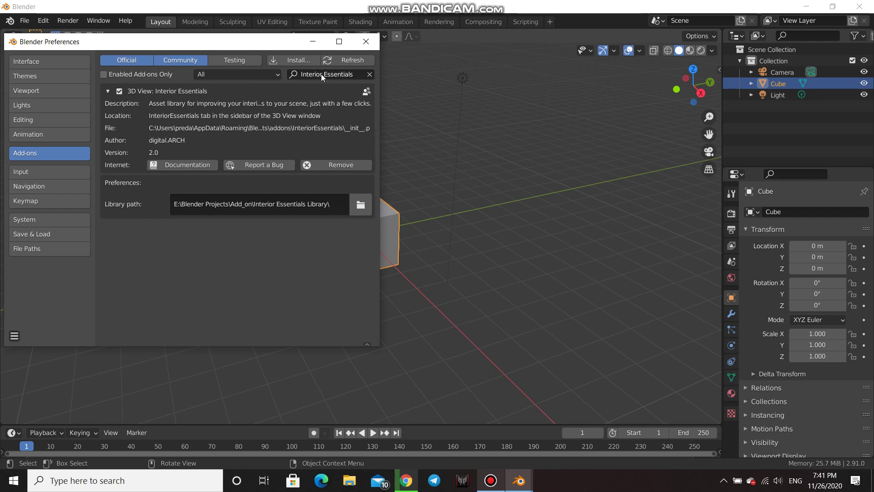
# Step: Save the preferences and close the Preferences window
pyautogui.click(303, 61)
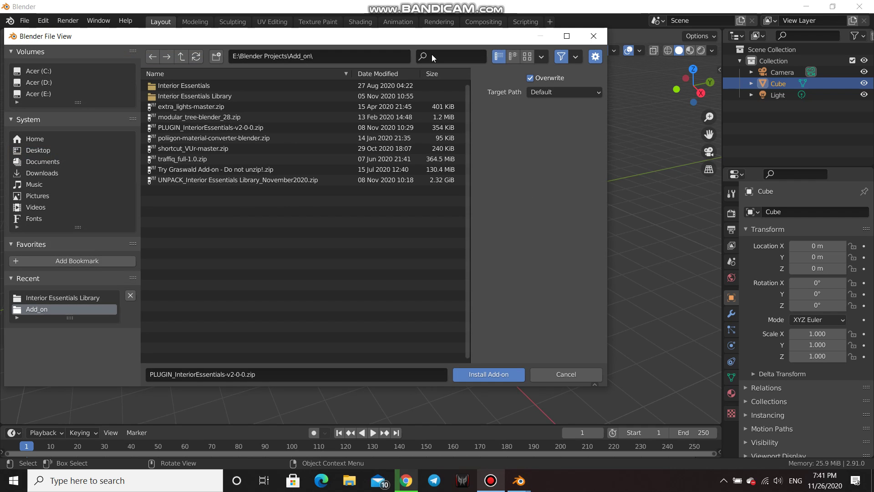
pyautogui.click(488, 373)
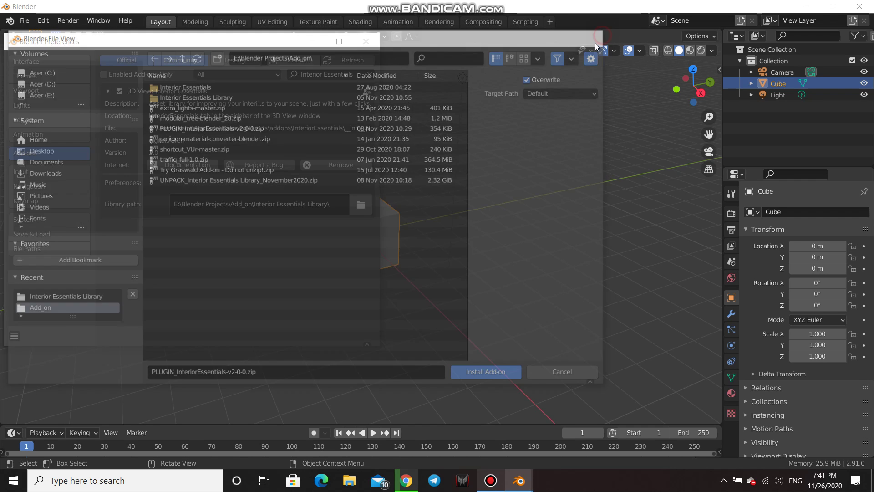
pyautogui.click(17, 335)
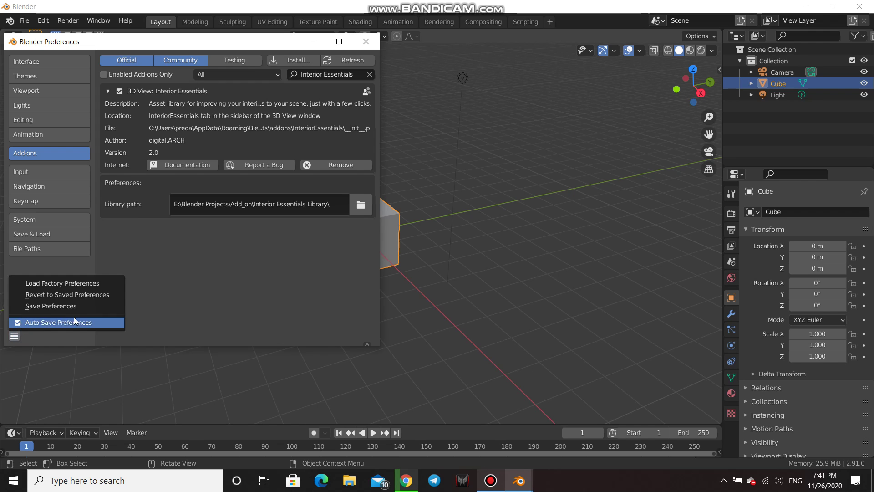
pyautogui.click(90, 306)
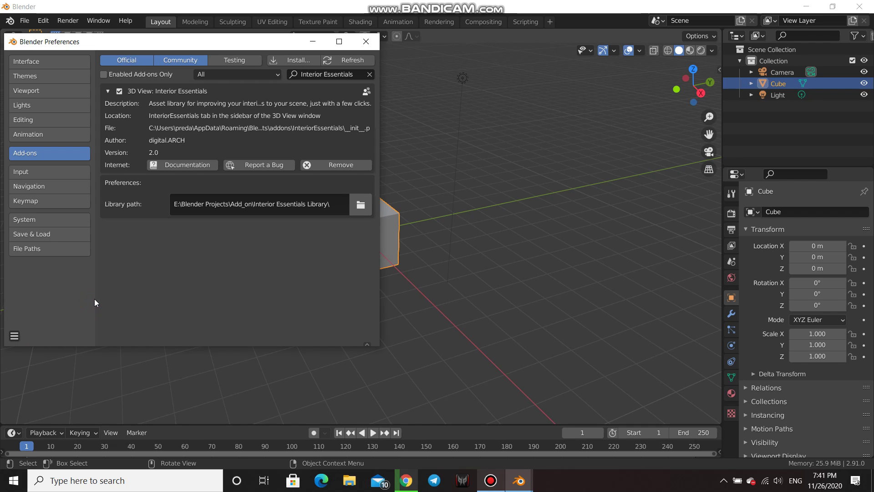
pyautogui.click(364, 40)
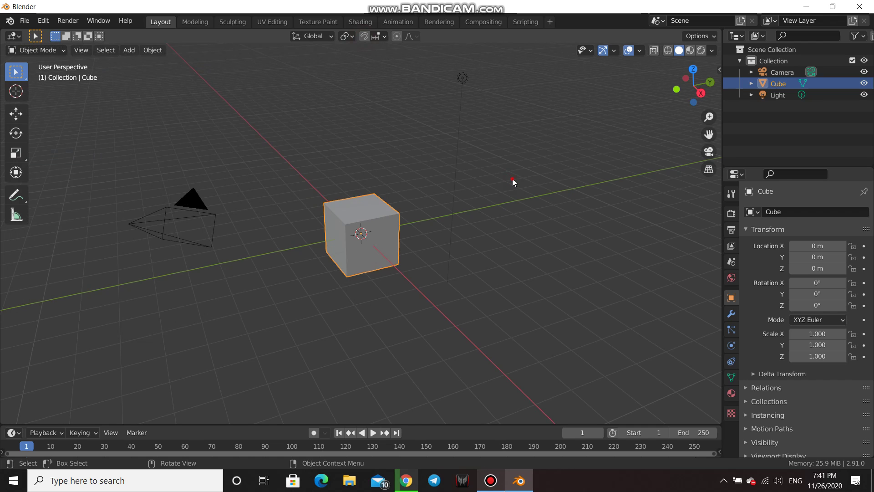
# Step: Deselect the cube, show the sidebar, and browse its Tool, View, Edit and Create tabs
pyautogui.click(512, 179)
pyautogui.press('n')
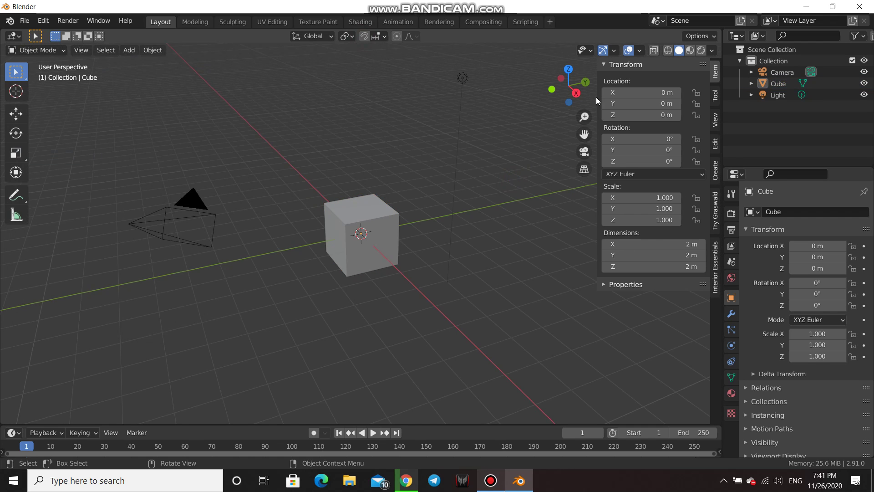
pyautogui.click(716, 94)
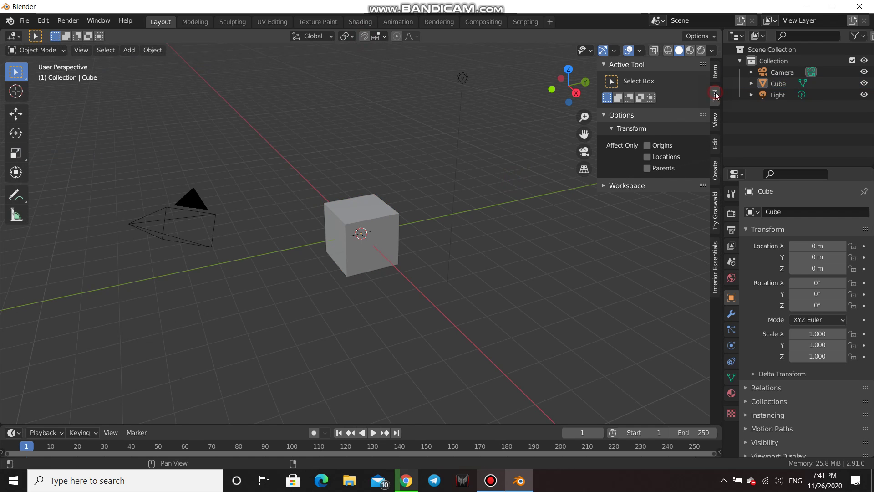
pyautogui.click(716, 123)
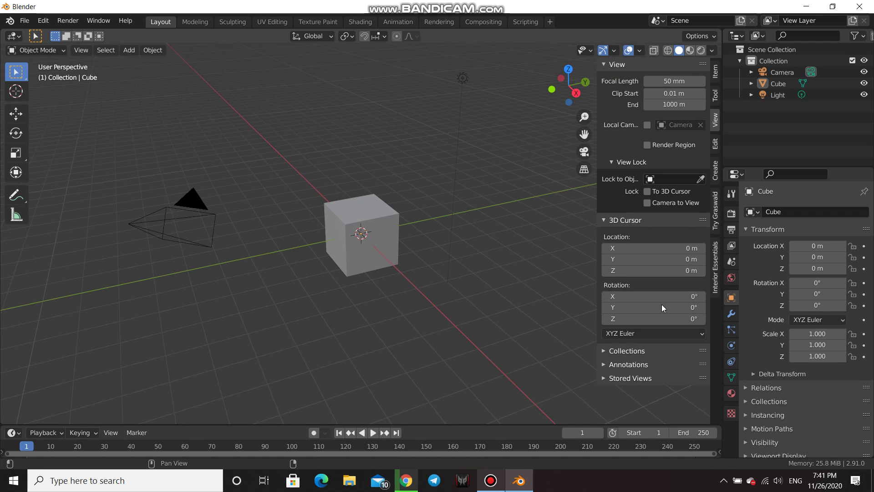
pyautogui.click(717, 146)
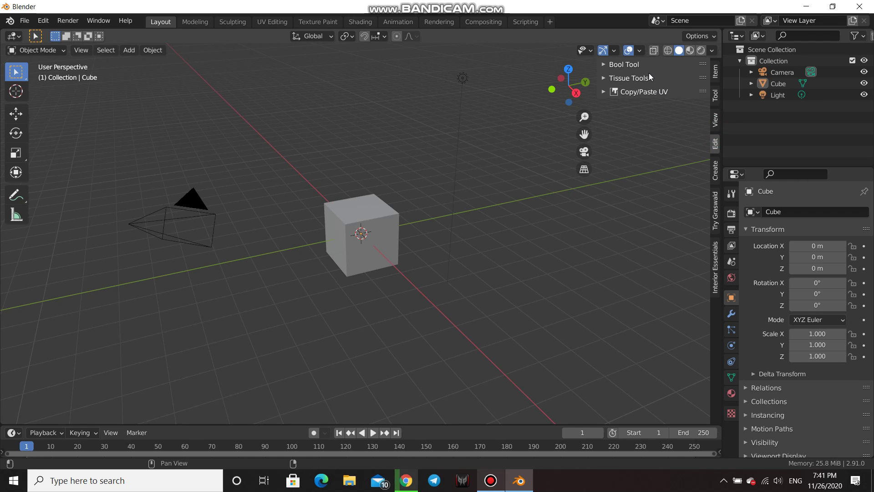
pyautogui.click(716, 170)
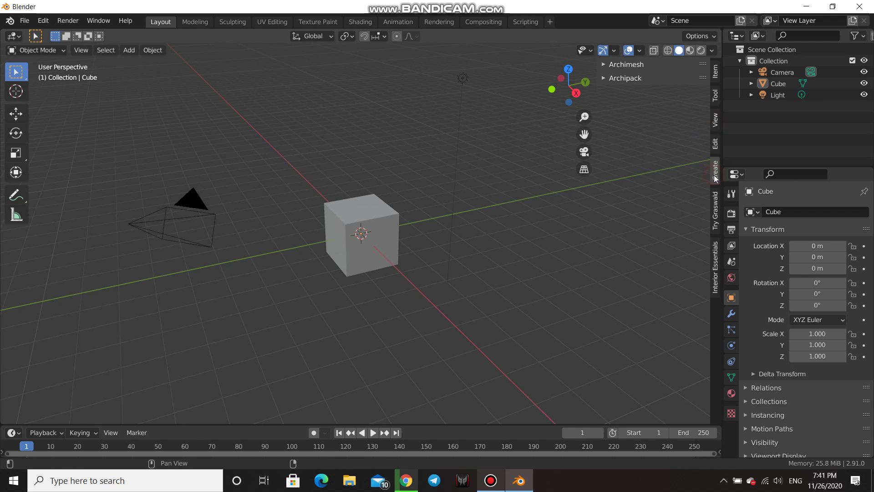
# Step: Check the Try Graswald panel, then open Interior Essentials' Add Object from Library dialog
pyautogui.click(716, 217)
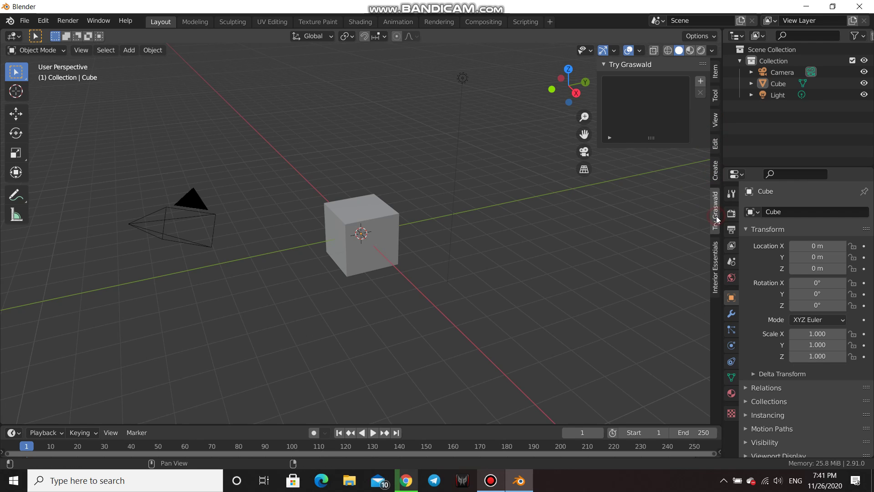
pyautogui.click(717, 248)
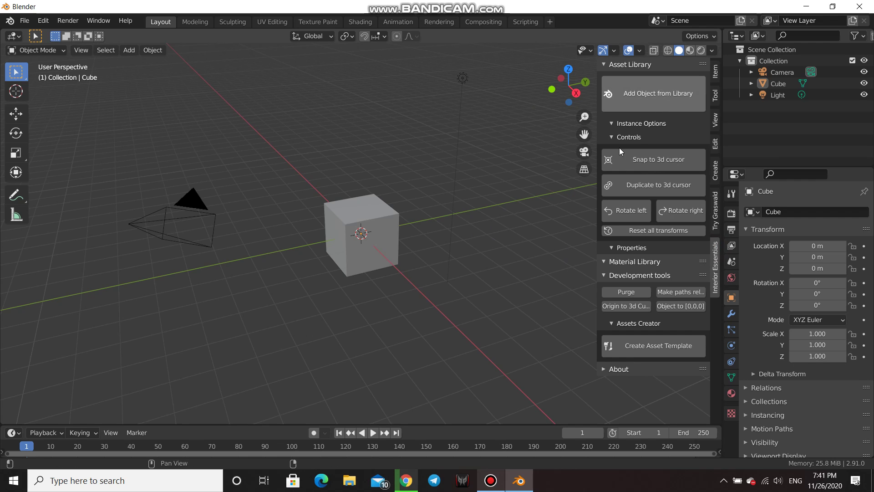
pyautogui.click(661, 101)
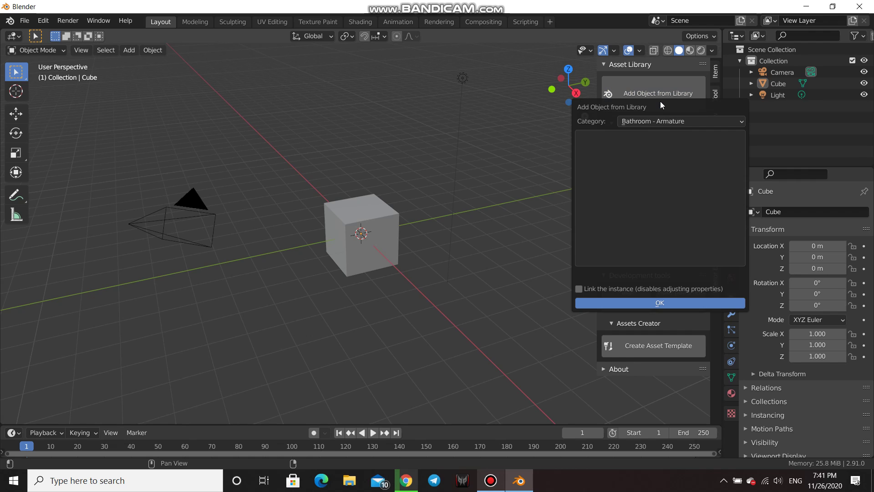
# Step: Preview the Bathroom - Armature thumbnails and dismiss the dialog without adding anything
pyautogui.click(659, 166)
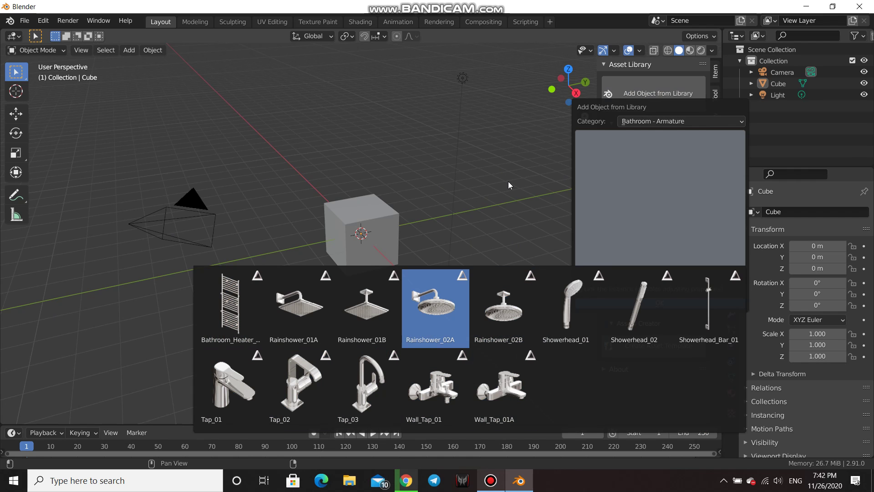
pyautogui.click(509, 156)
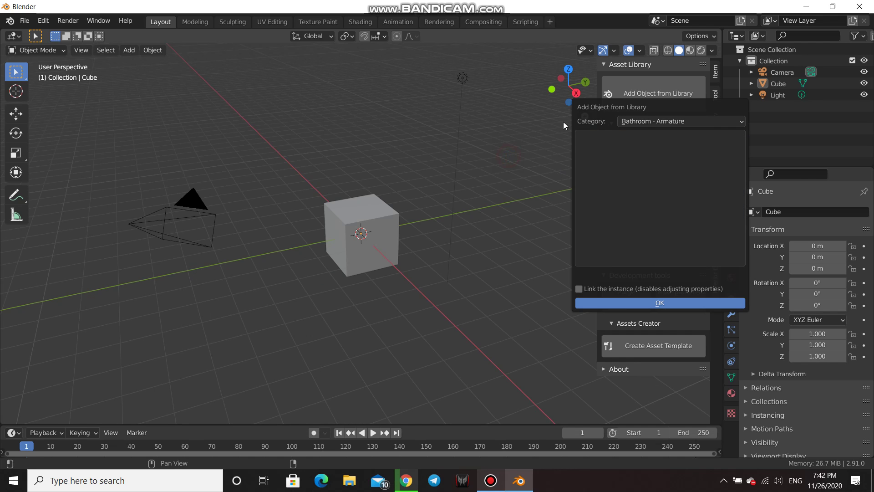
pyautogui.click(490, 184)
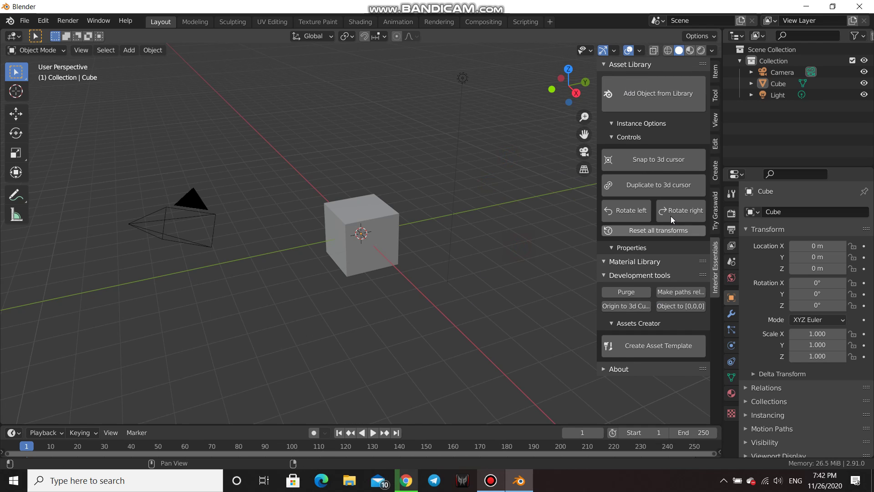
# Step: Step back through the sidebar tabs to the Item tab showing the cube's transform values
pyautogui.click(716, 207)
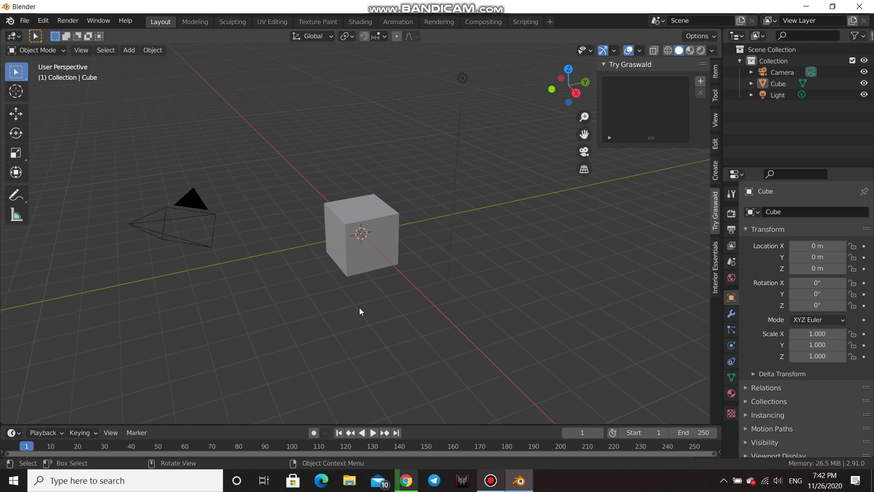
pyautogui.click(715, 171)
pyautogui.click(716, 144)
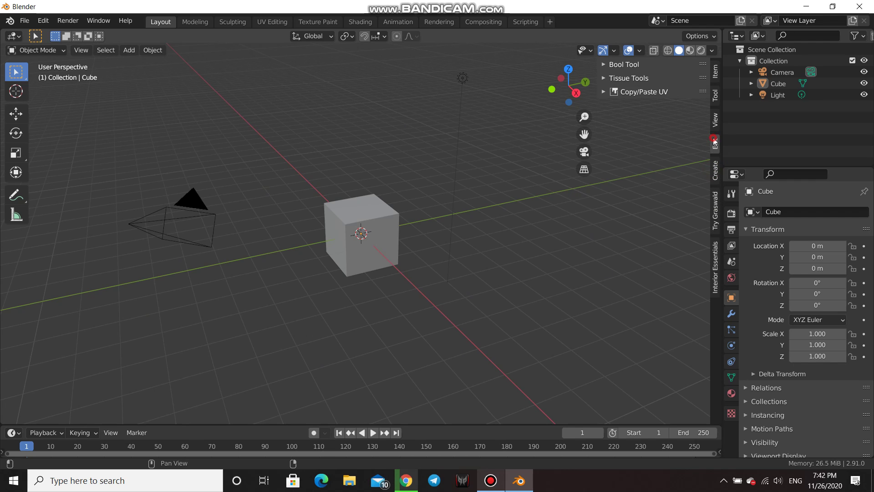
pyautogui.click(716, 121)
pyautogui.click(716, 71)
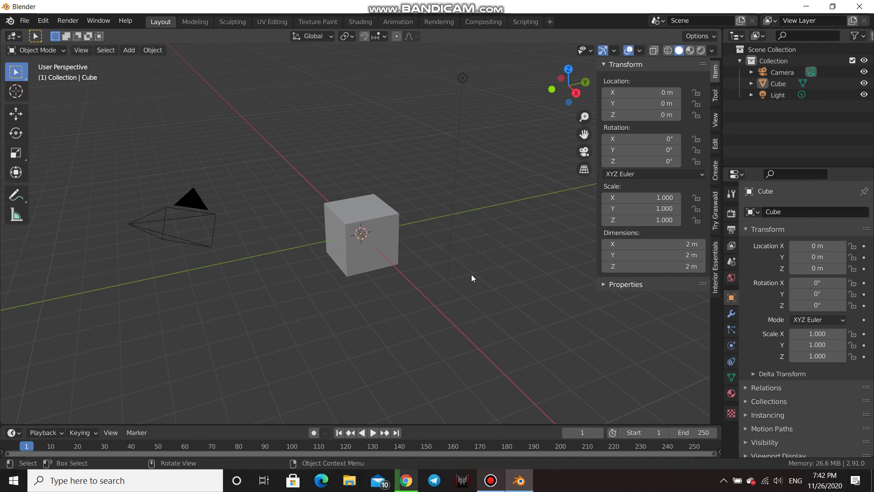
pyautogui.moveTo(472, 275); pyautogui.dragTo(458, 275, button='middle')
pyautogui.click(490, 482)
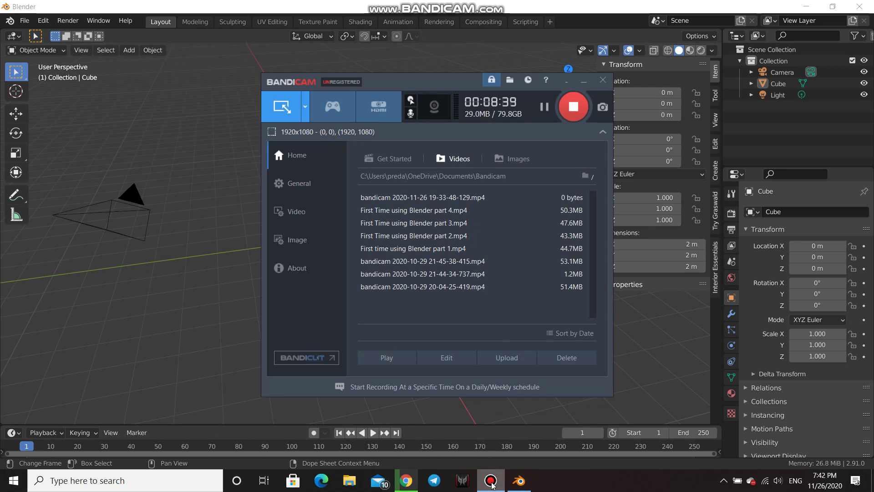
# Step: Minimize Bandicam, then orbit and zoom the Blender viewport around the cube scene
pyautogui.click(491, 481)
pyautogui.moveTo(328, 183)
pyautogui.mouseDown(button='middle')
pyautogui.moveTo(401, 272)
pyautogui.moveTo(341, 271)
pyautogui.mouseUp(button='middle')
pyautogui.click(407, 233)
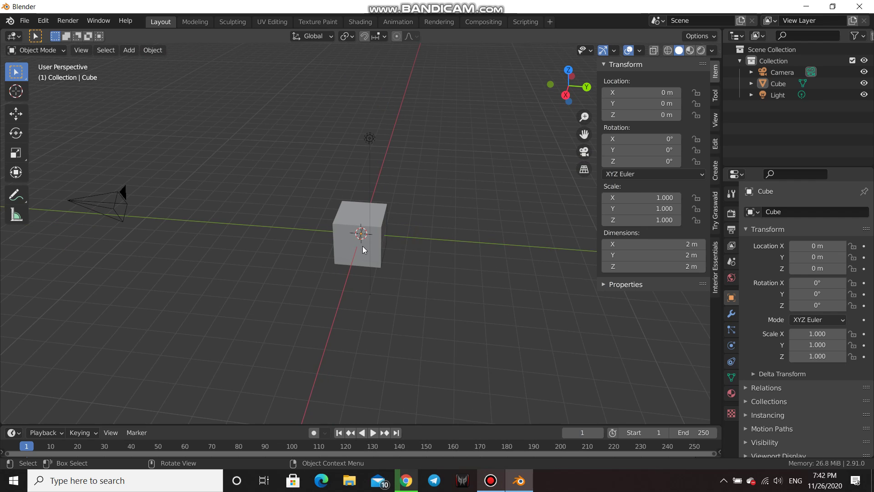
pyautogui.scroll(3, 362, 246)
pyautogui.click(352, 212)
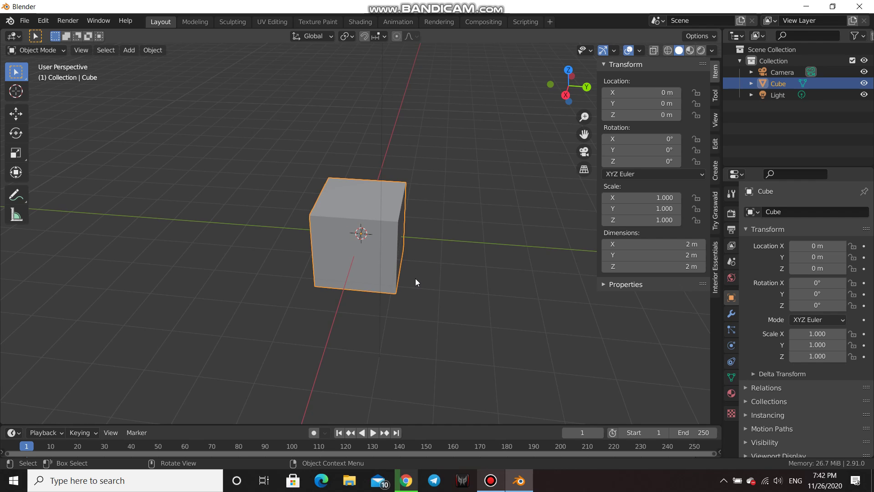
pyautogui.click(429, 211)
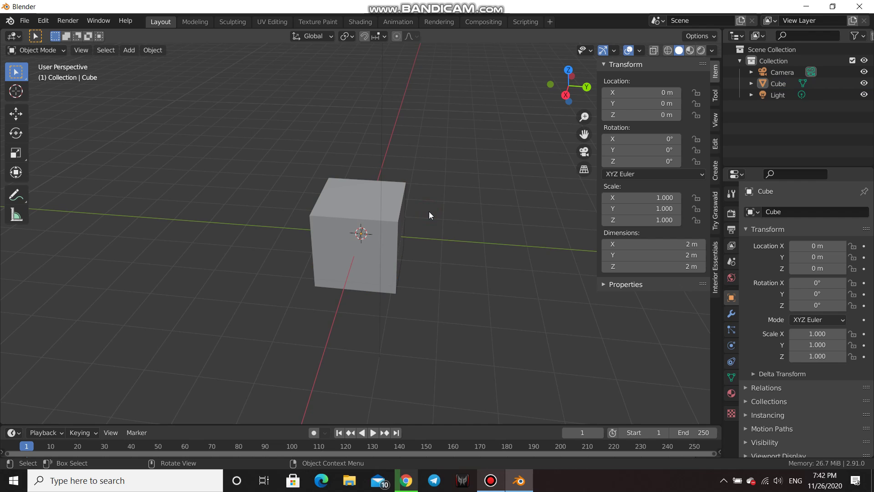
pyautogui.hotkey('shift', 'a')
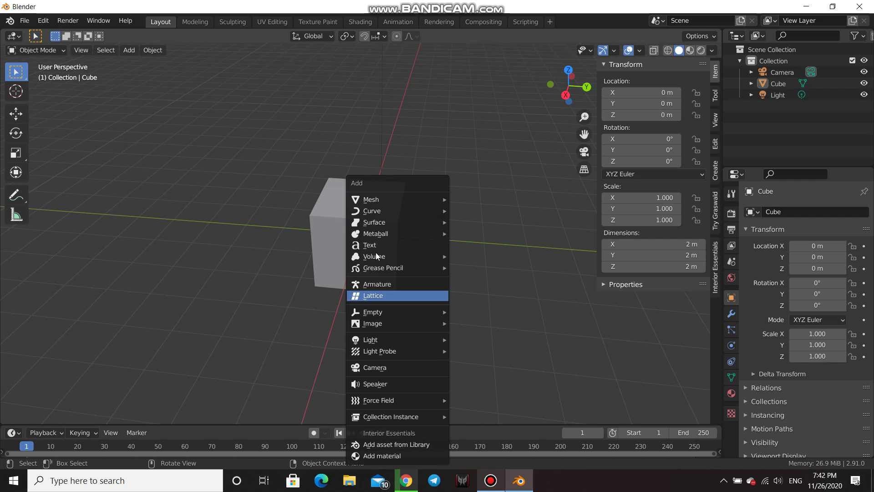
pyautogui.moveTo(397, 339)
pyautogui.moveTo(479, 410)
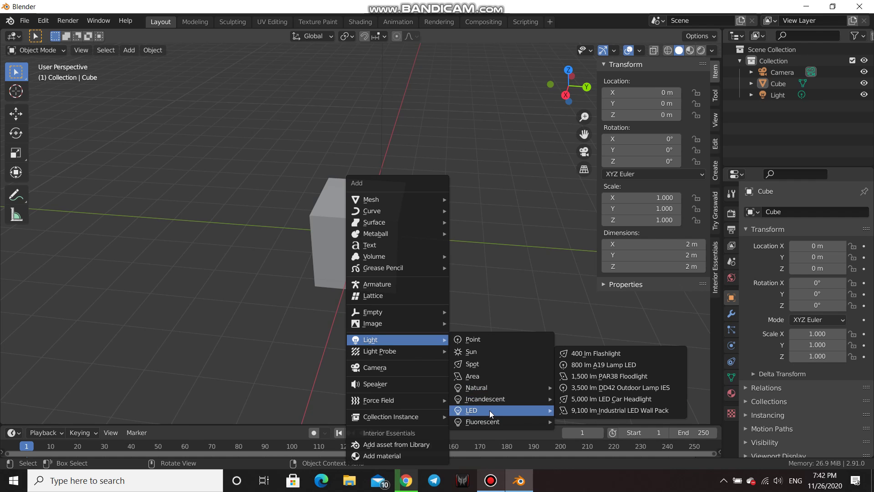
pyautogui.scroll(-3, 487, 229)
pyautogui.moveTo(487, 230)
pyautogui.mouseDown(button='middle')
pyautogui.moveTo(403, 247)
pyautogui.moveTo(418, 238)
pyautogui.mouseUp(button='middle')
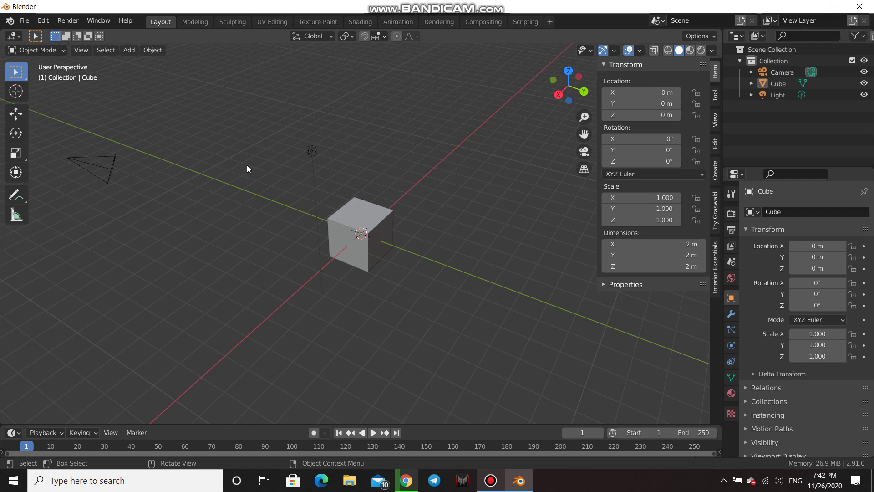
# Step: Install shortcut_VUr-master.zip, enable Object: Shortcut VUr, and close Preferences
pyautogui.click(42, 20)
pyautogui.click(75, 183)
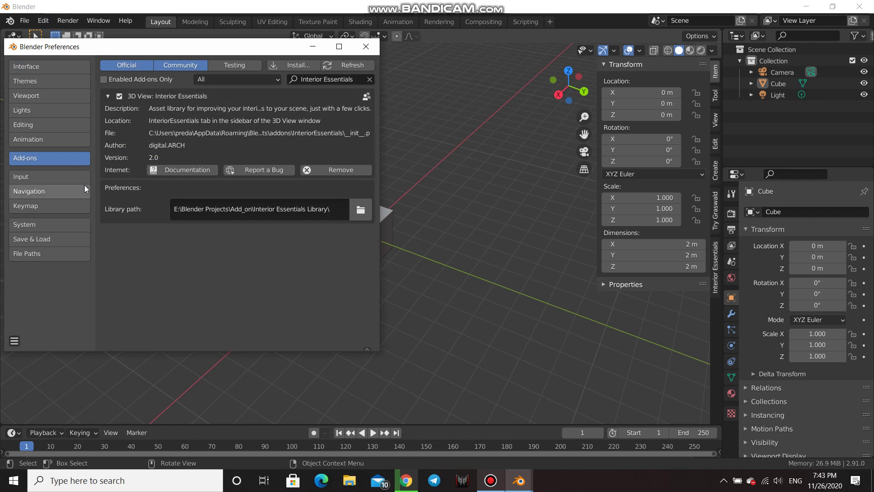
pyautogui.click(295, 67)
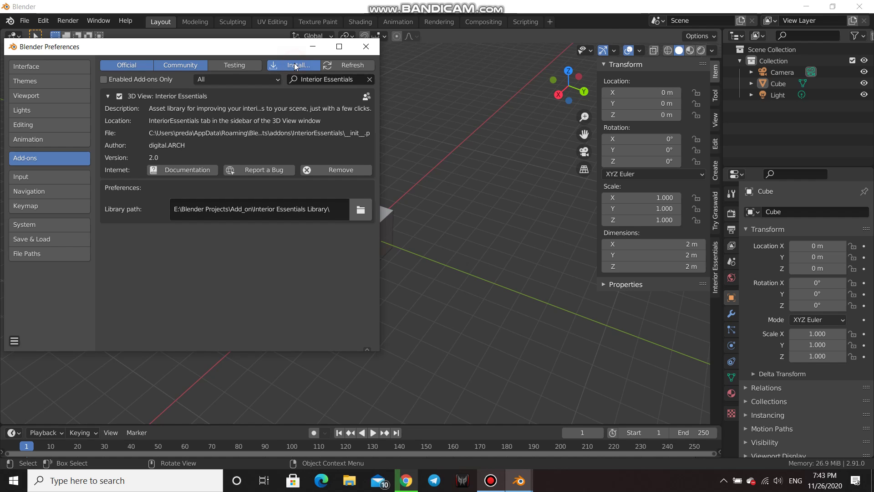
pyautogui.click(208, 153)
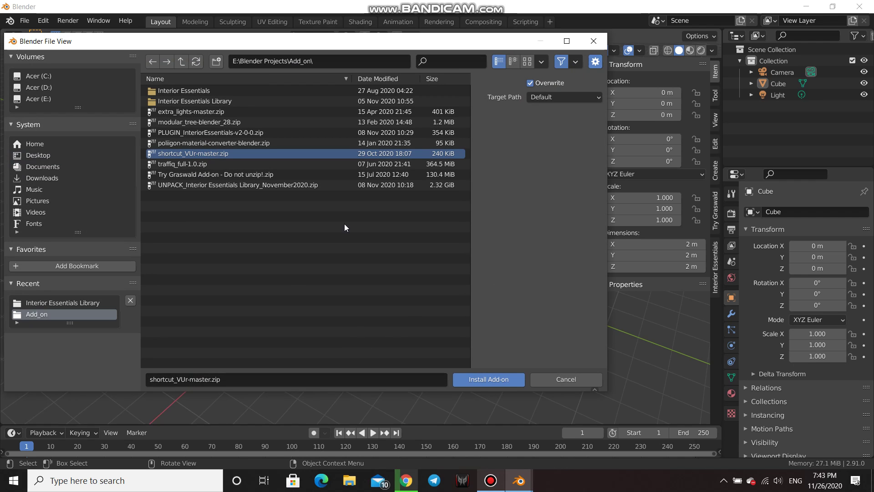
pyautogui.click(478, 379)
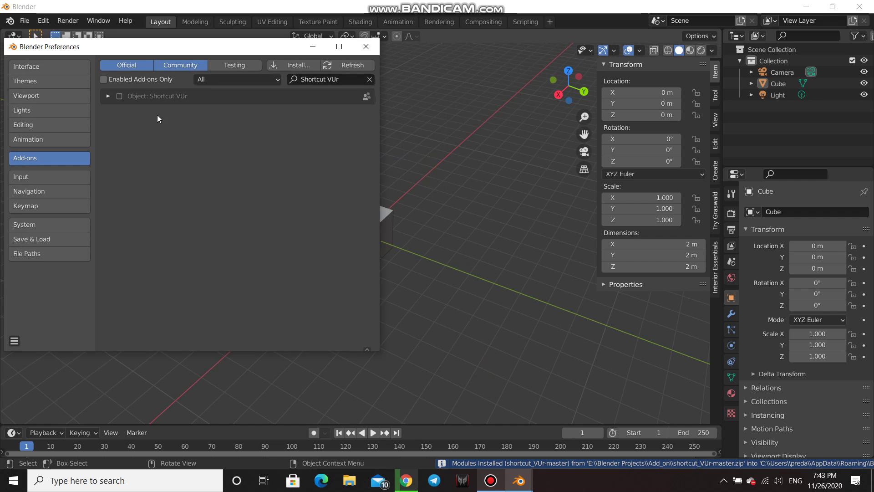
pyautogui.click(121, 96)
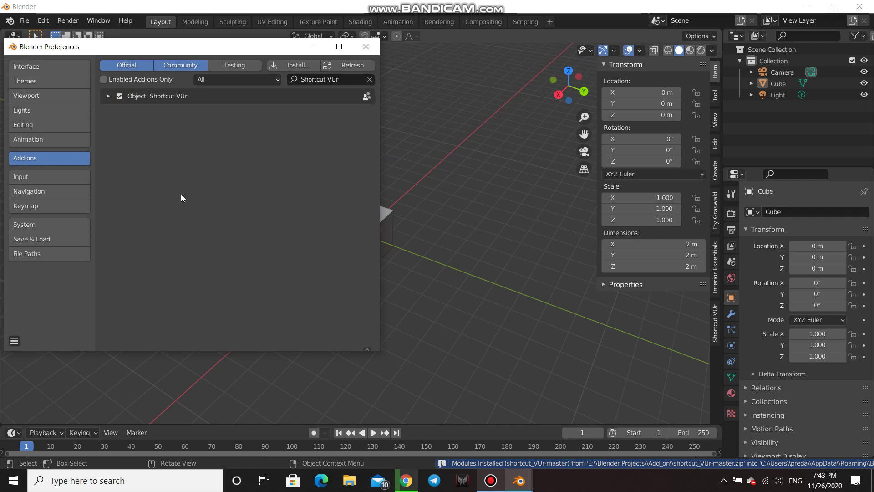
pyautogui.click(366, 47)
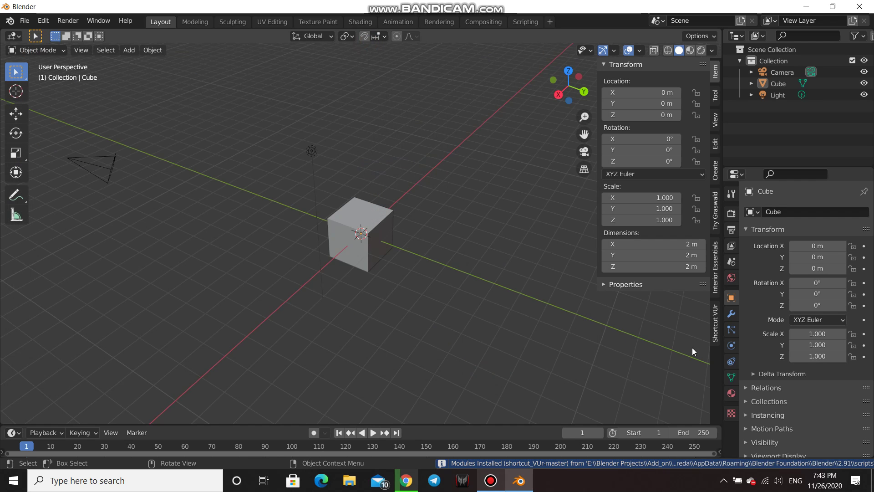
# Step: Show the Shortcut VUr panel and test its overlay: select the cube, press G, cancel, deselect
pyautogui.click(721, 333)
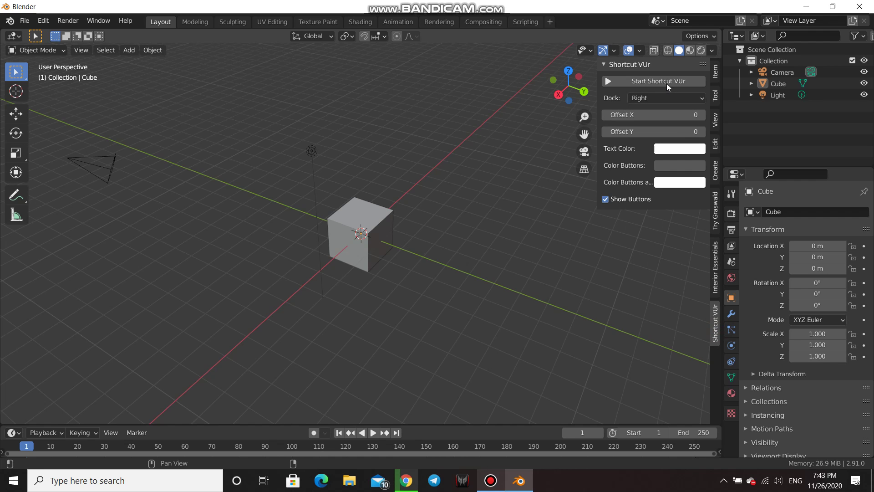
pyautogui.moveTo(428, 279); pyautogui.dragTo(434, 272, button='middle')
pyautogui.click(381, 236)
pyautogui.press('g')
pyautogui.press('Escape')
pyautogui.click(517, 265)
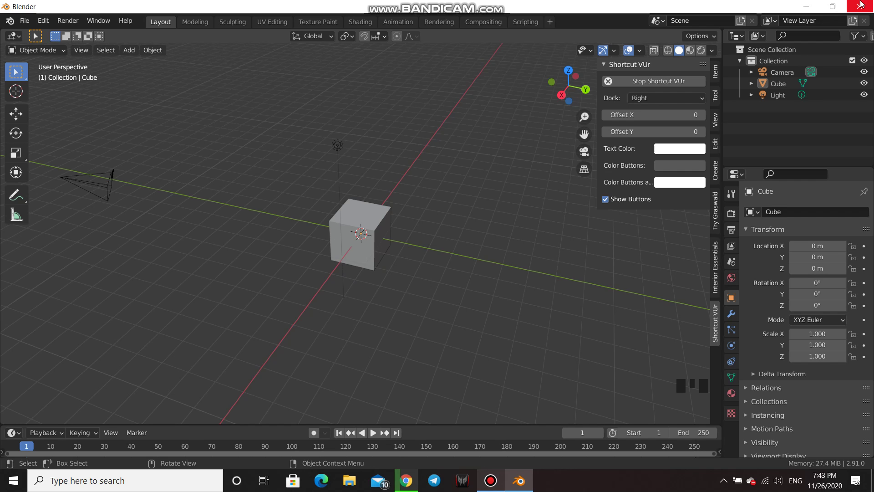
pyautogui.click(492, 483)
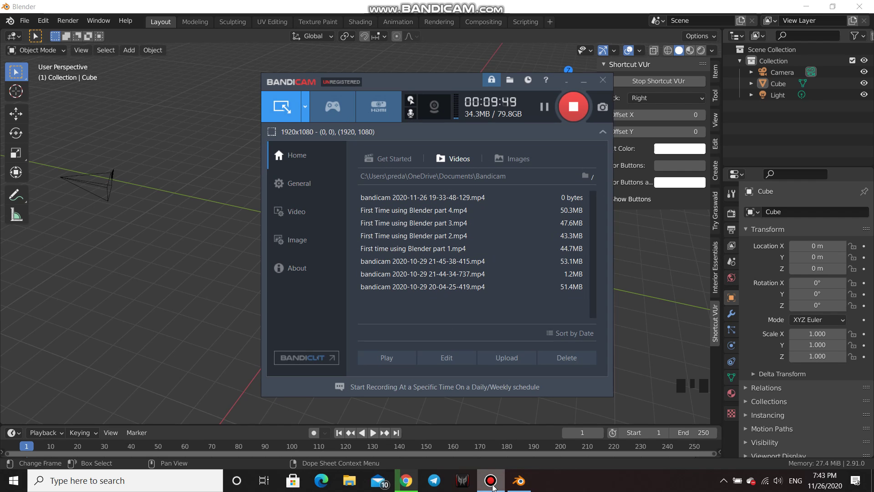
pyautogui.click(492, 483)
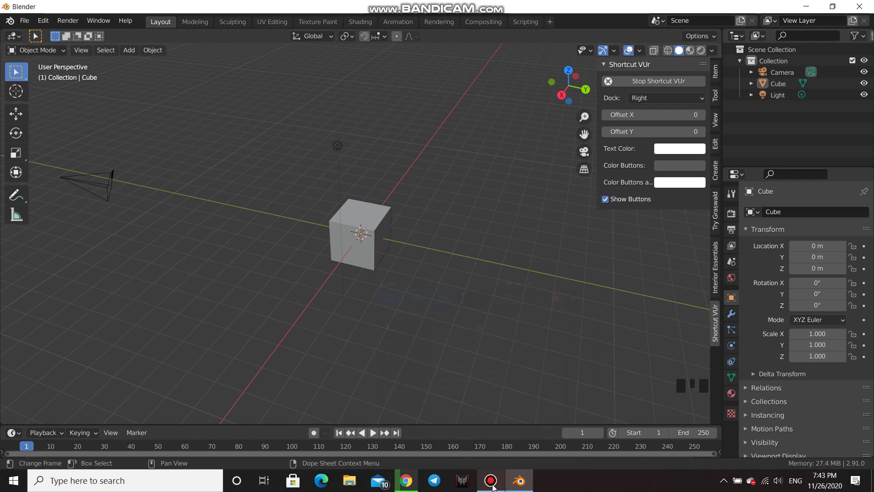